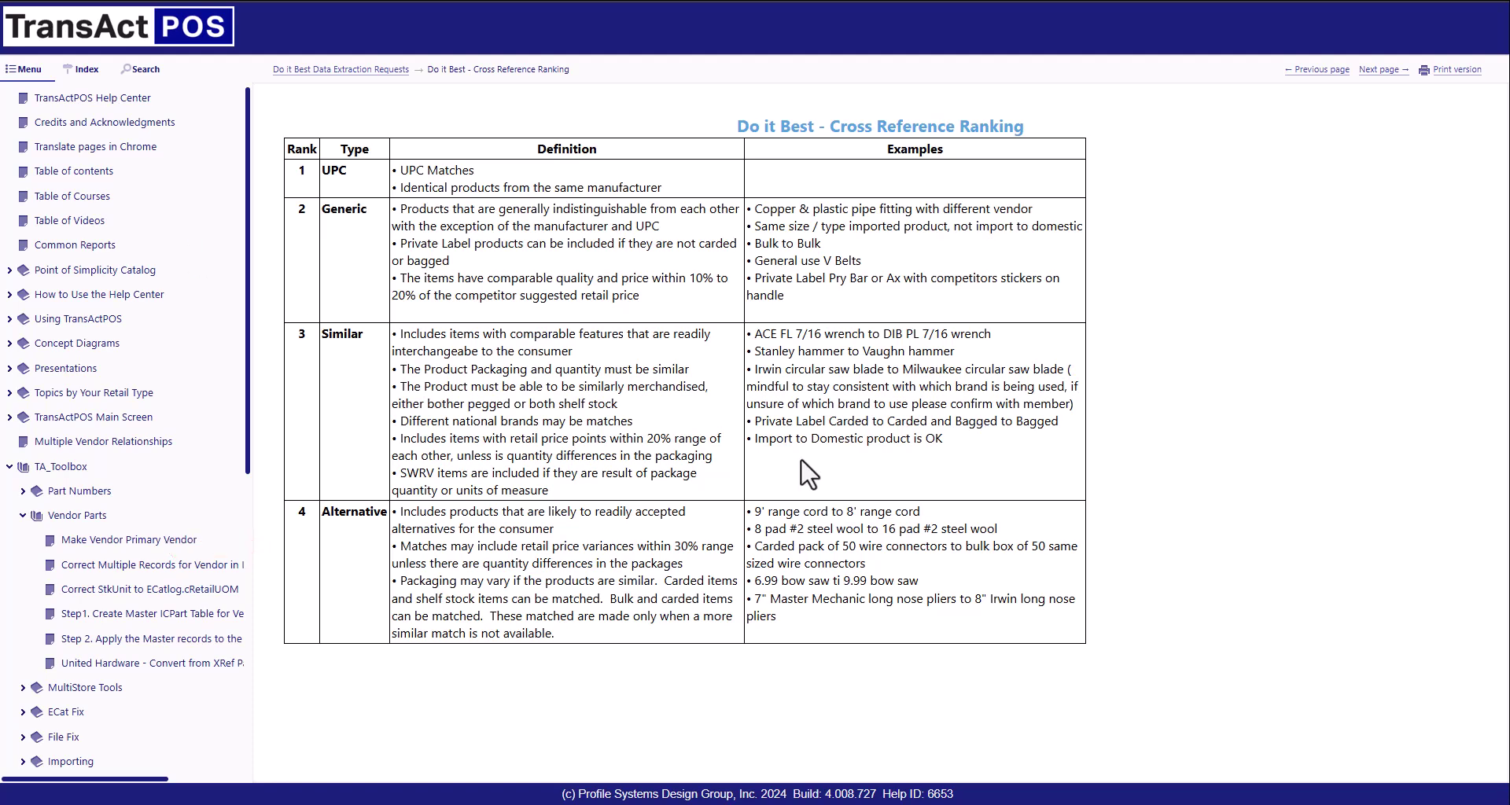
Return to the Update Based Upon Item ID (DIB) topic and read through the Part Numbers process down to Delete Old Vendor Part Number.
{"action": "key", "text": "alt+Left"}
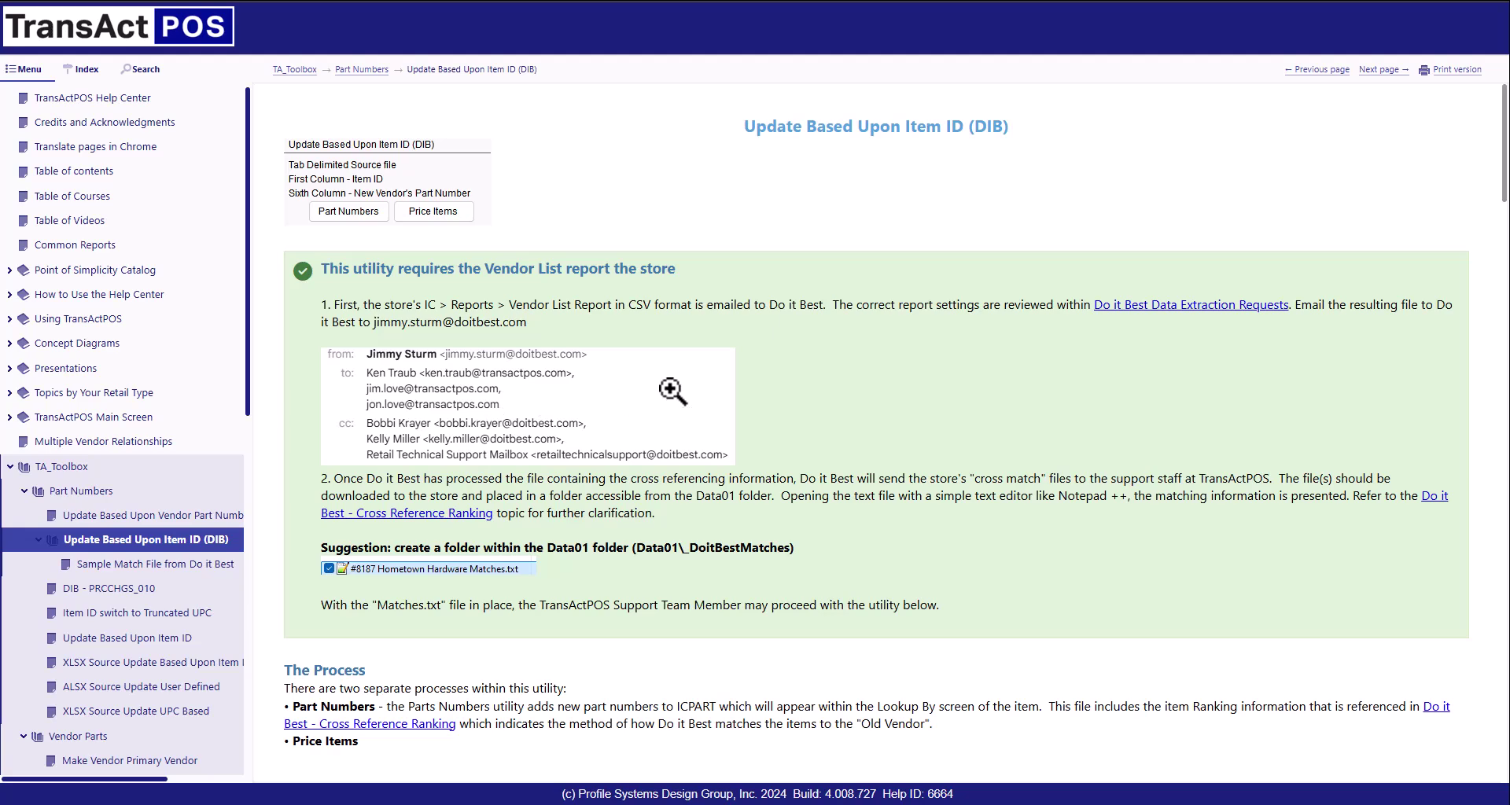
{"action": "scroll", "coordinate": [875, 382], "scroll_direction": "down", "scroll_amount": 1}
{"action": "scroll", "coordinate": [881, 386], "scroll_direction": "down", "scroll_amount": 8}
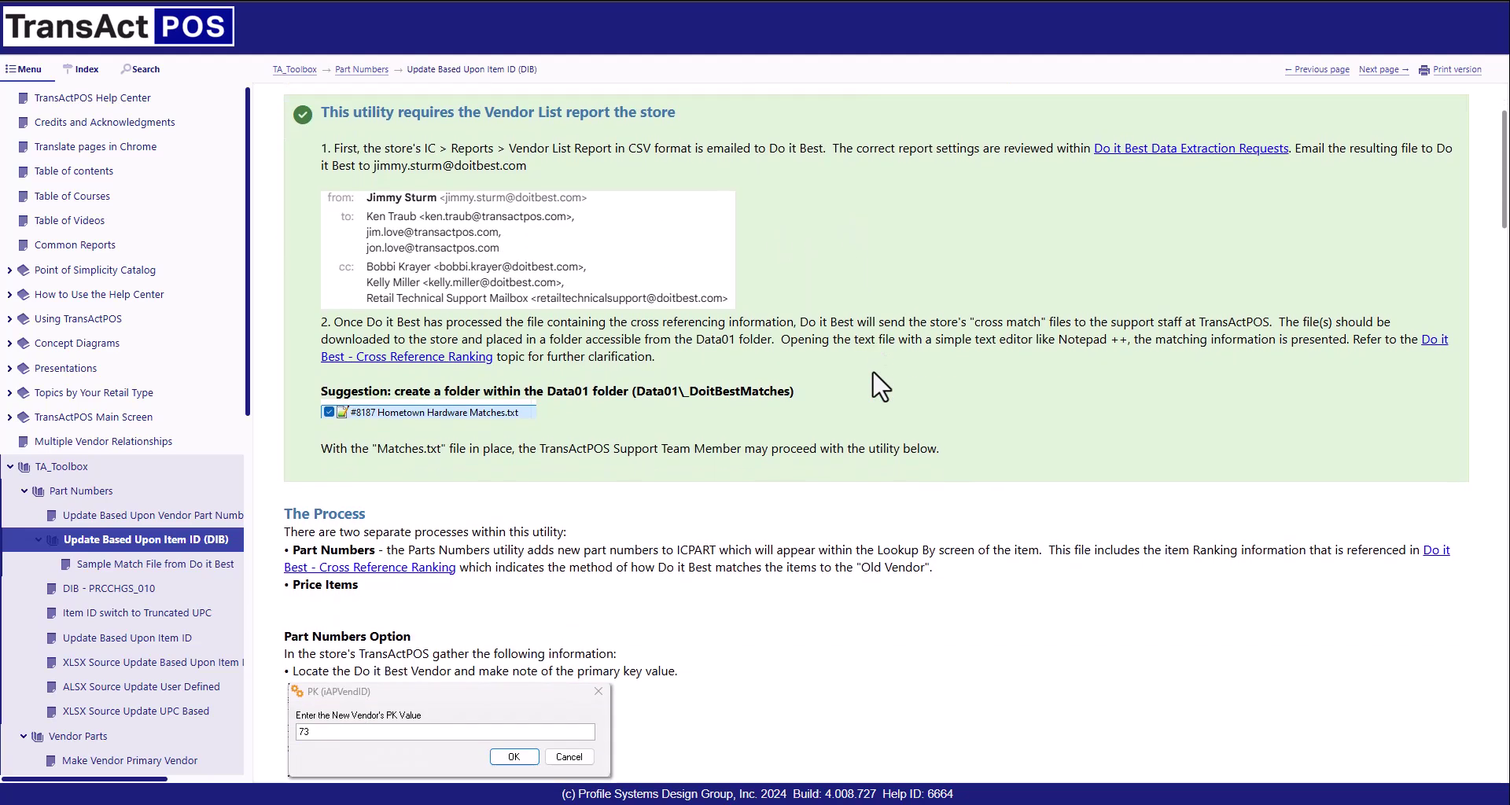
{"action": "scroll", "coordinate": [881, 385], "scroll_direction": "down", "scroll_amount": 6}
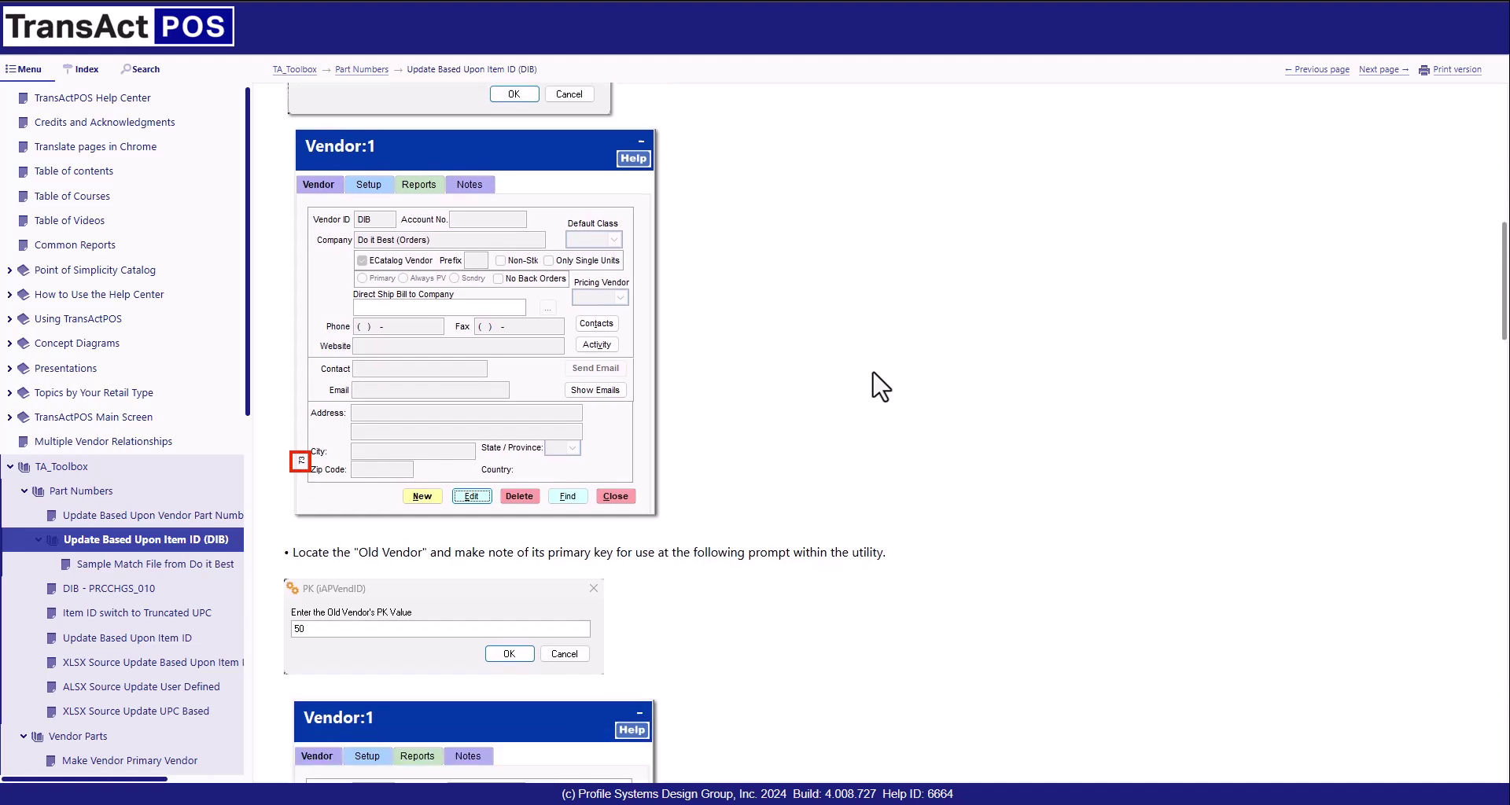
{"action": "scroll", "coordinate": [881, 385], "scroll_direction": "down", "scroll_amount": 16}
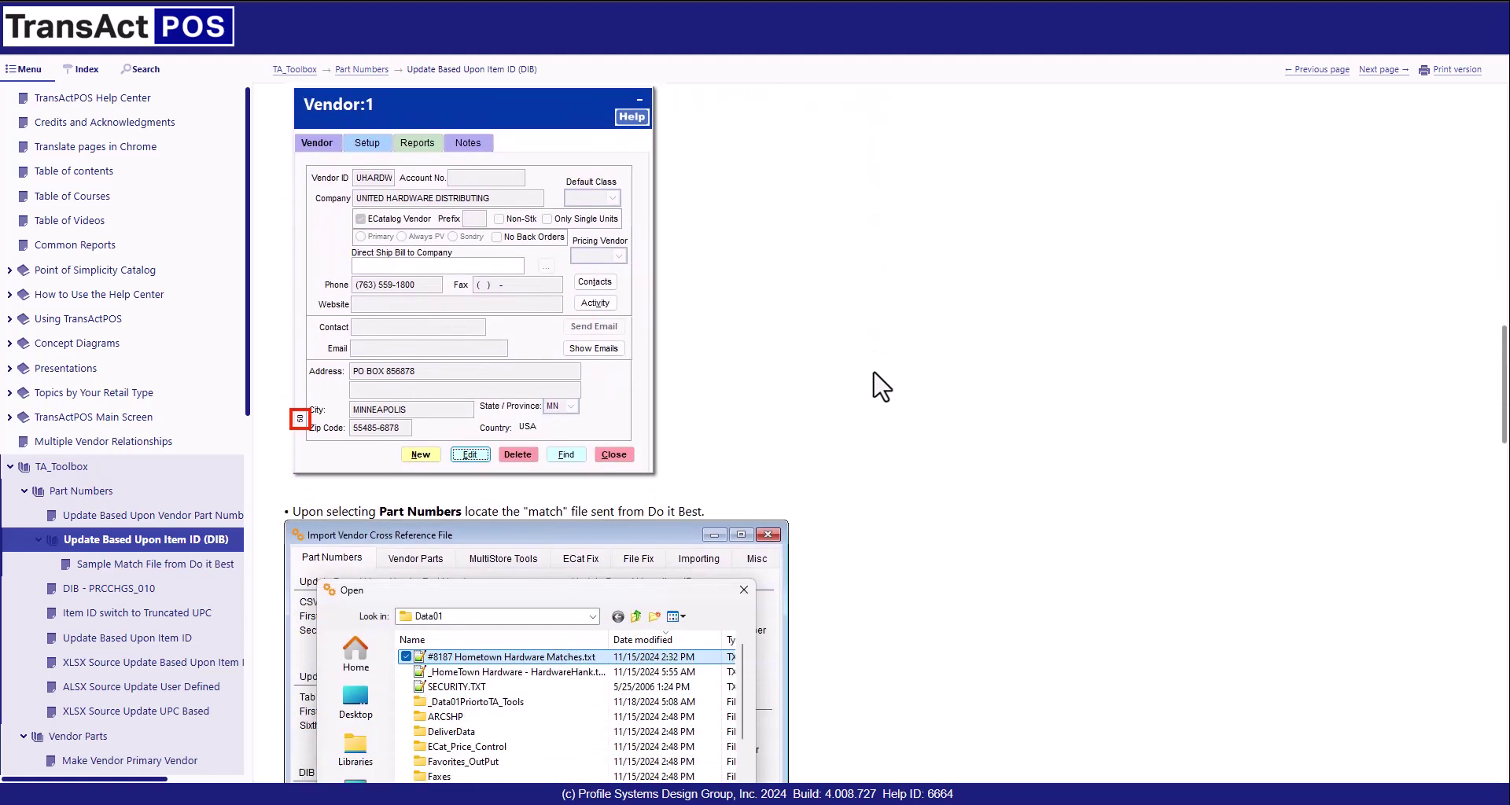
{"action": "scroll", "coordinate": [880, 385], "scroll_direction": "down", "scroll_amount": 9}
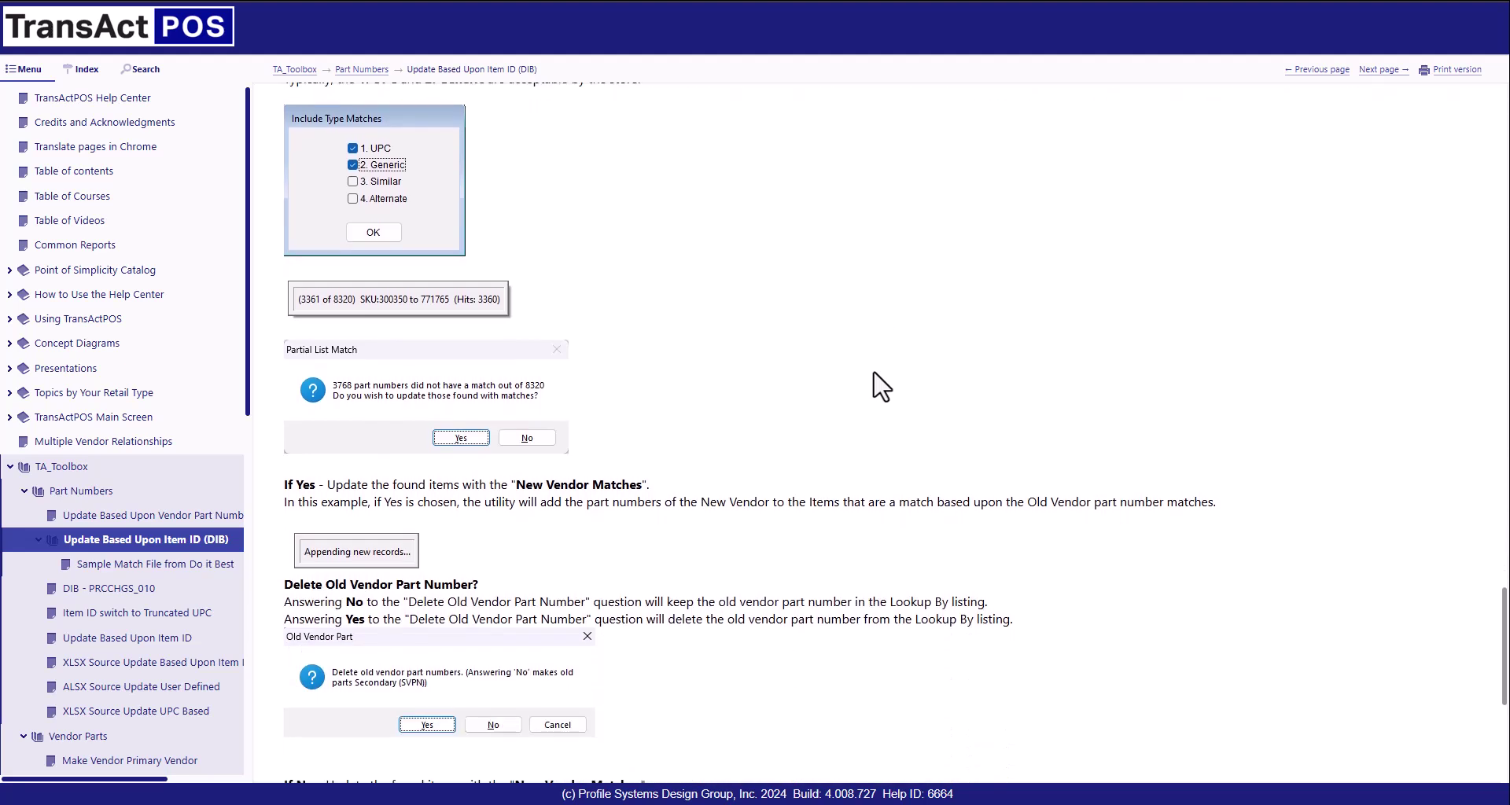
{"action": "scroll", "coordinate": [865, 384], "scroll_direction": "up", "scroll_amount": 1}
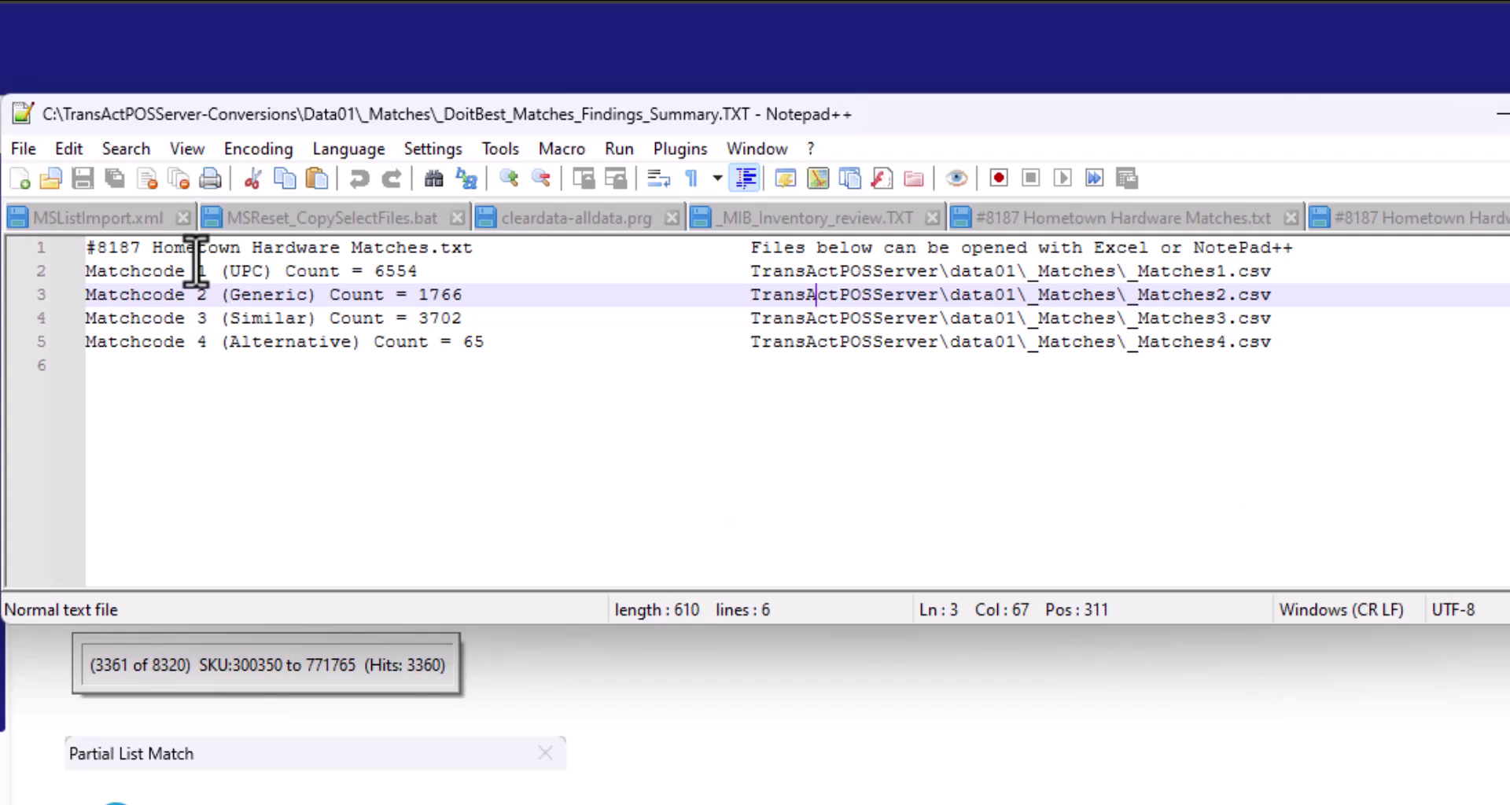
Examine the source match file name and the listed CSV file paths in _DoitBest_Matches_Findings_Summary.TXT in Notepad++.
{"action": "left_click_drag", "start_coordinate": [131, 247], "coordinate": [229, 247]}
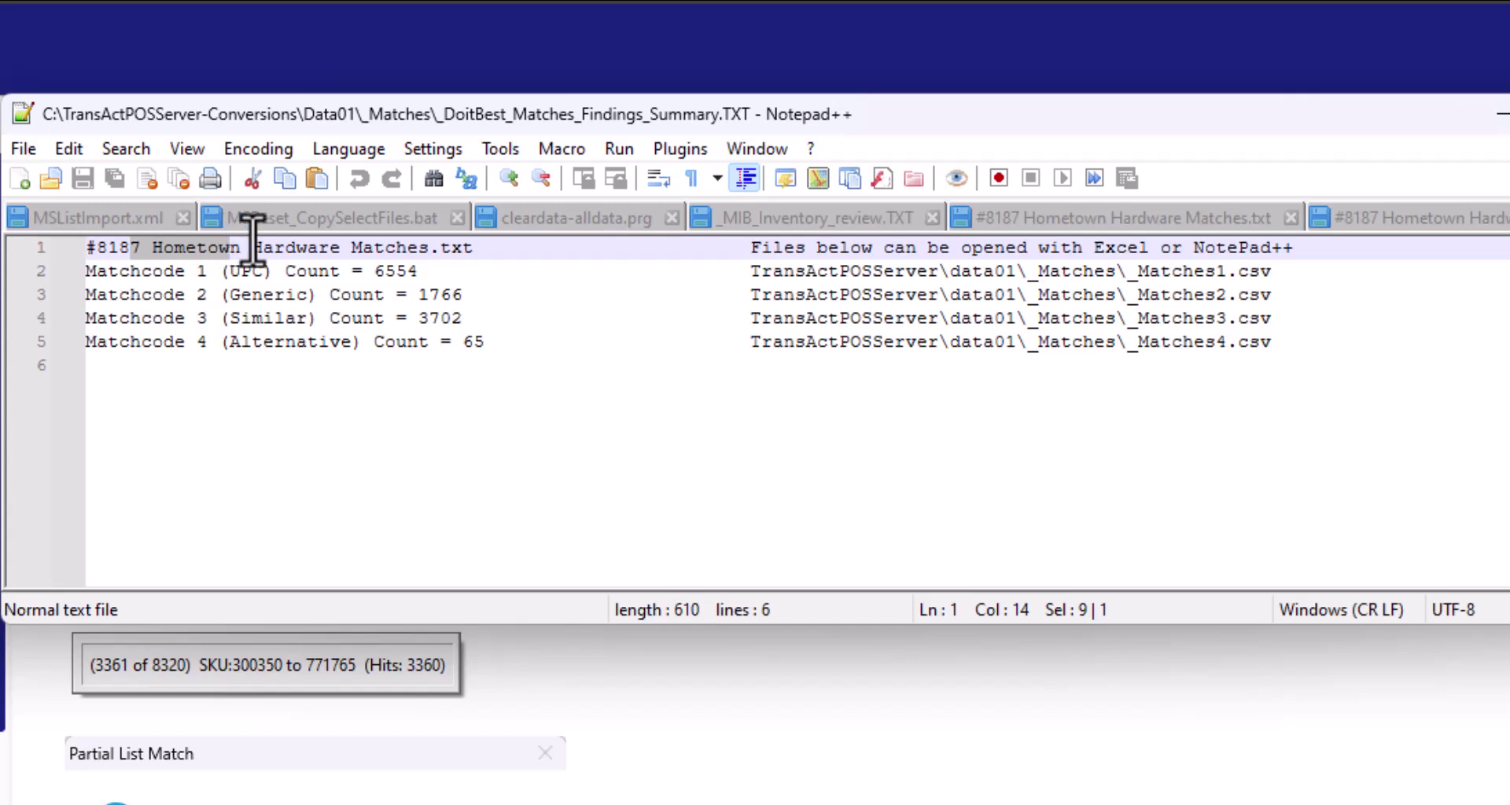
{"action": "left_click_drag", "start_coordinate": [751, 247], "coordinate": [1249, 271]}
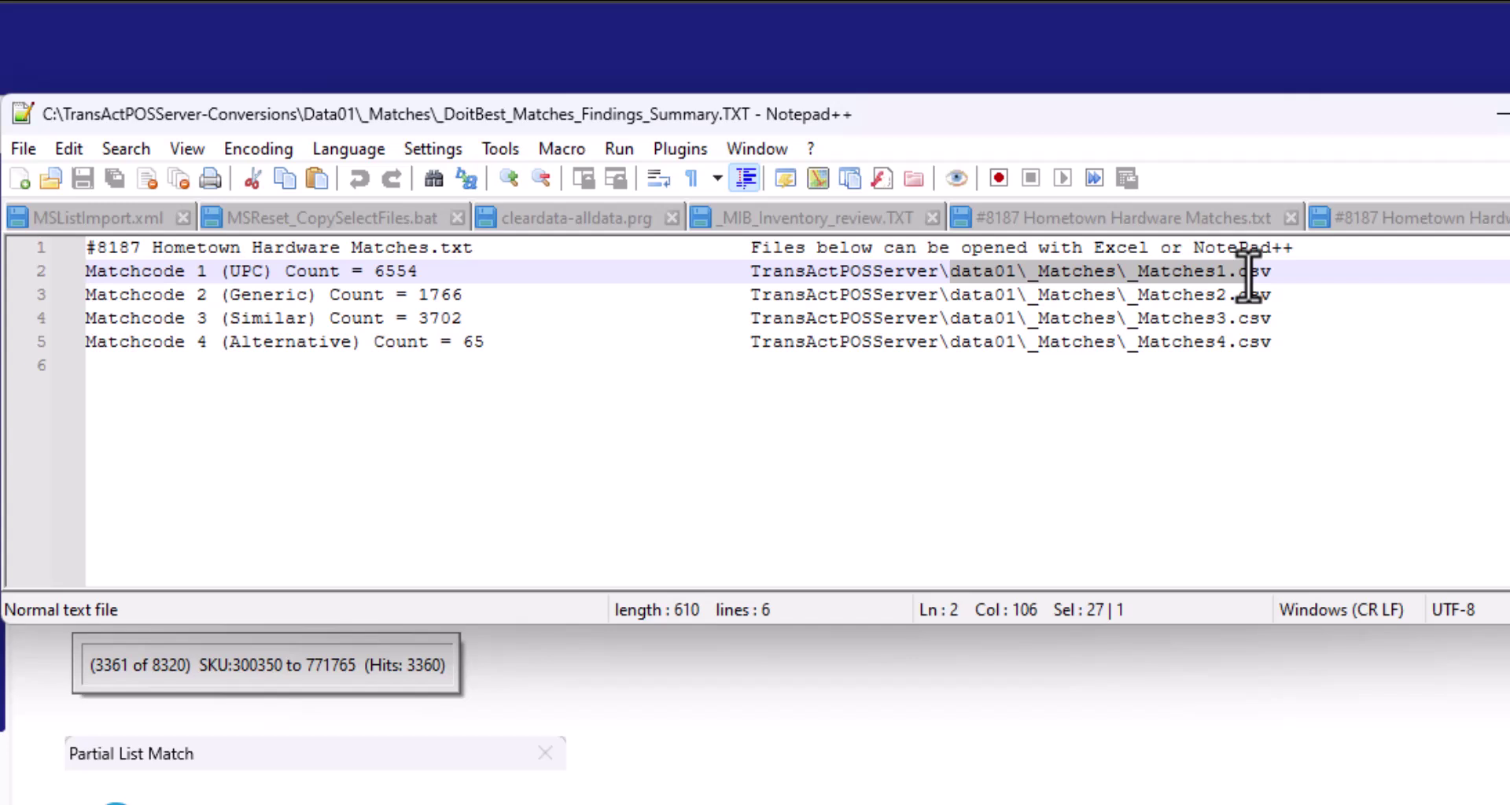
{"action": "left_click", "coordinate": [1138, 249]}
{"action": "left_click", "coordinate": [1208, 252]}
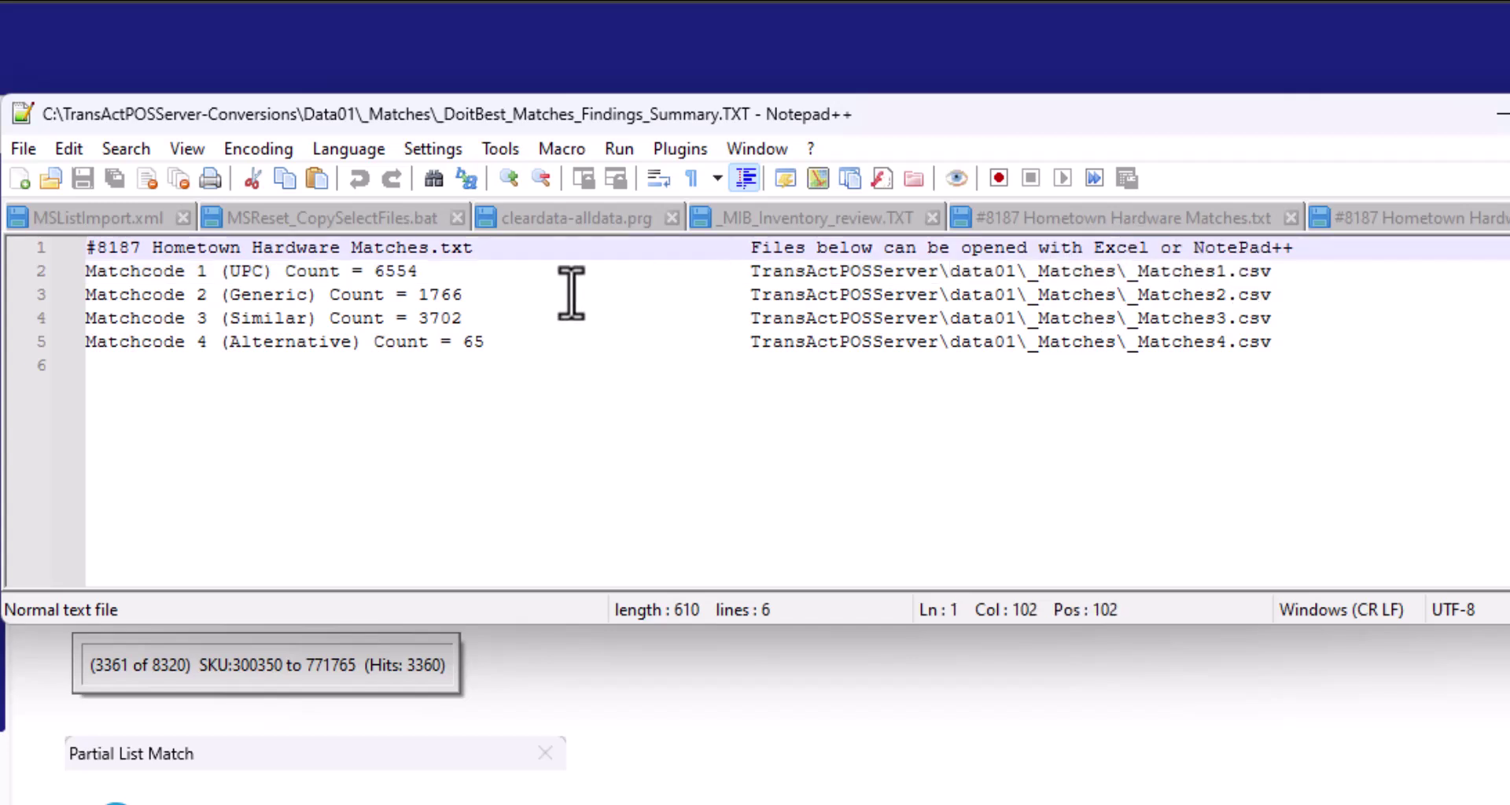
Examine the matchcode lines in the findings summary, highlighting the count for Matchcode 3 (Similar).
{"action": "left_click", "coordinate": [139, 274]}
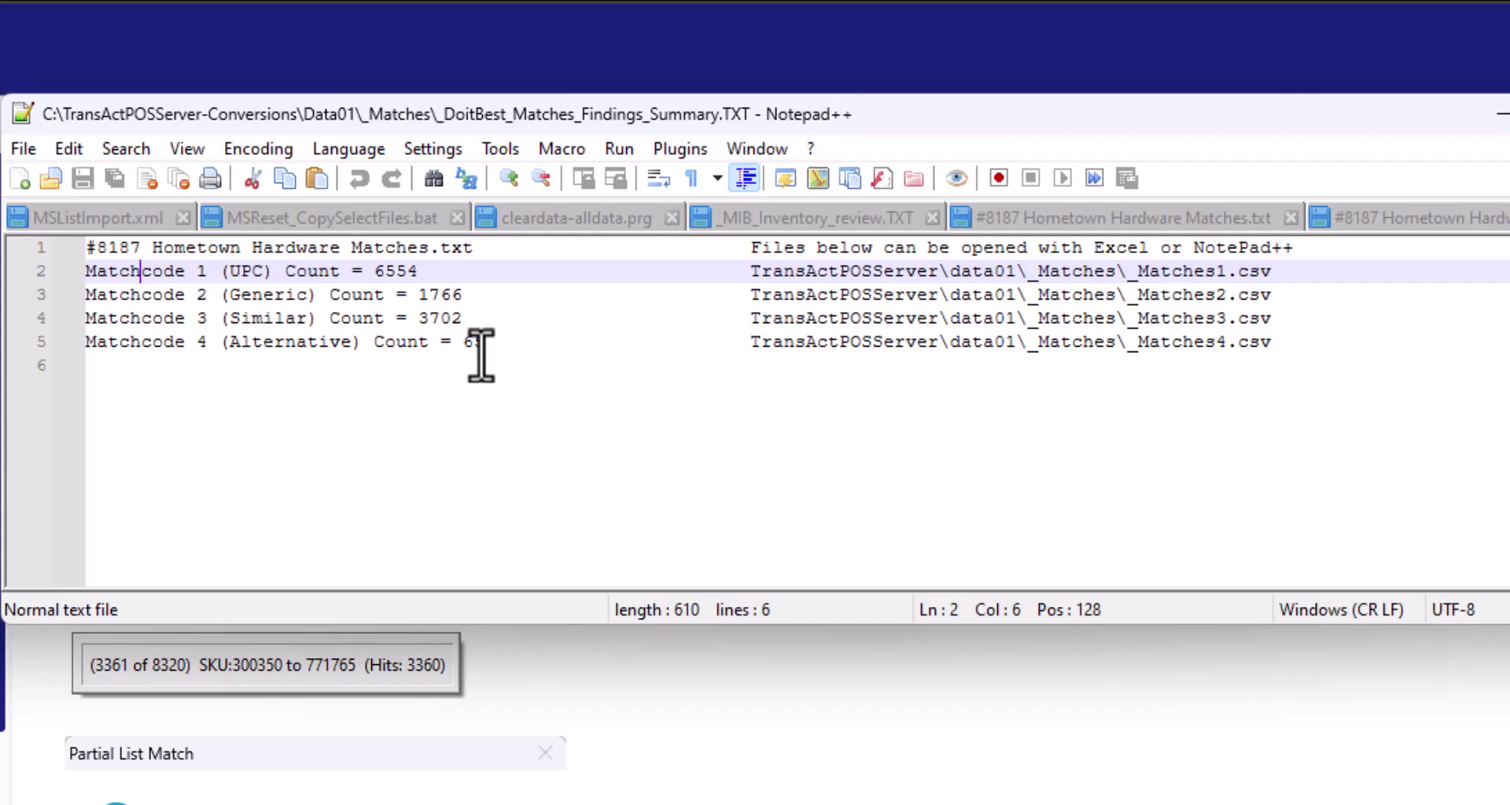
{"action": "left_click", "coordinate": [414, 319]}
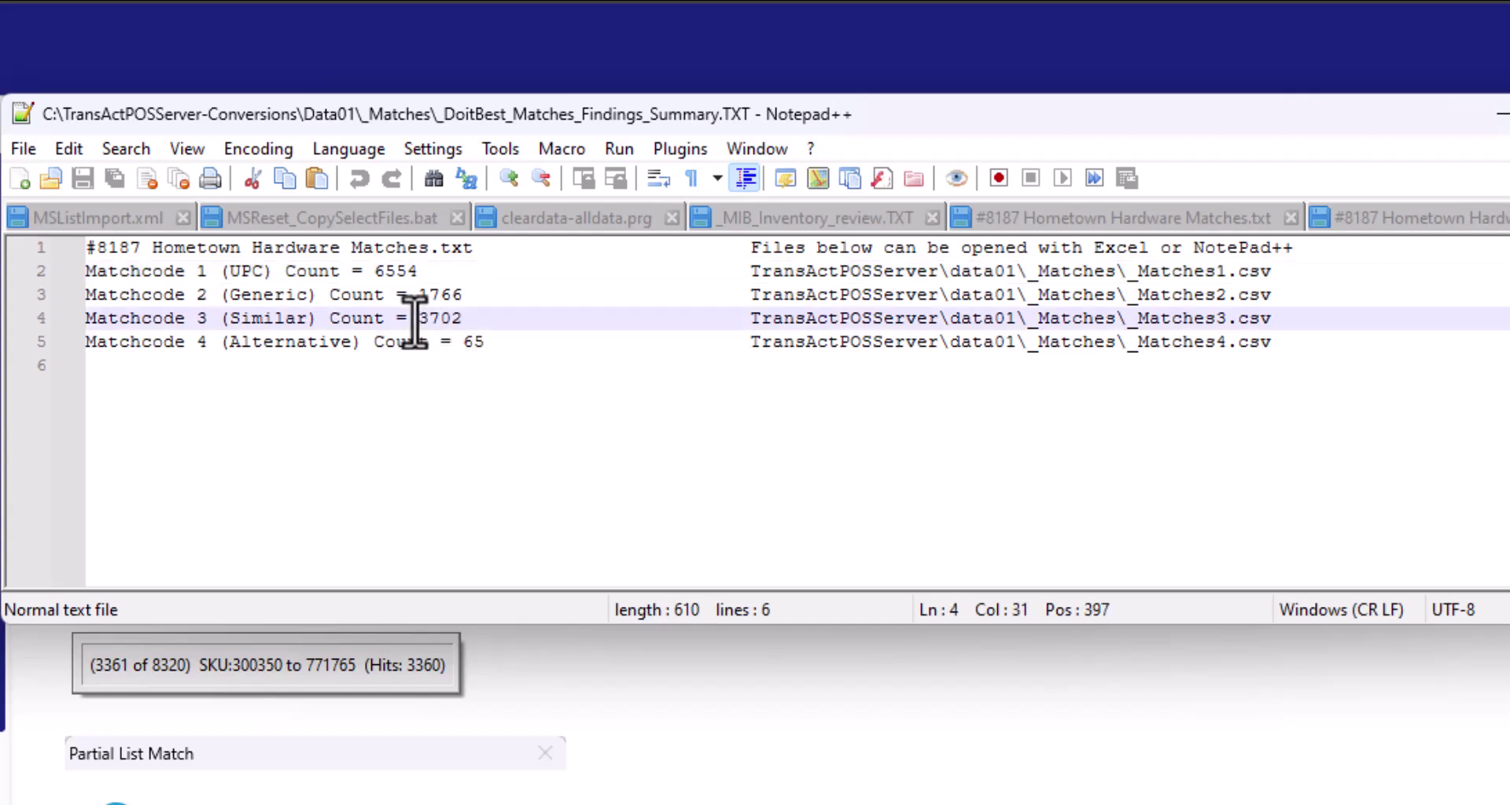
{"action": "left_click_drag", "start_coordinate": [414, 319], "coordinate": [460, 318]}
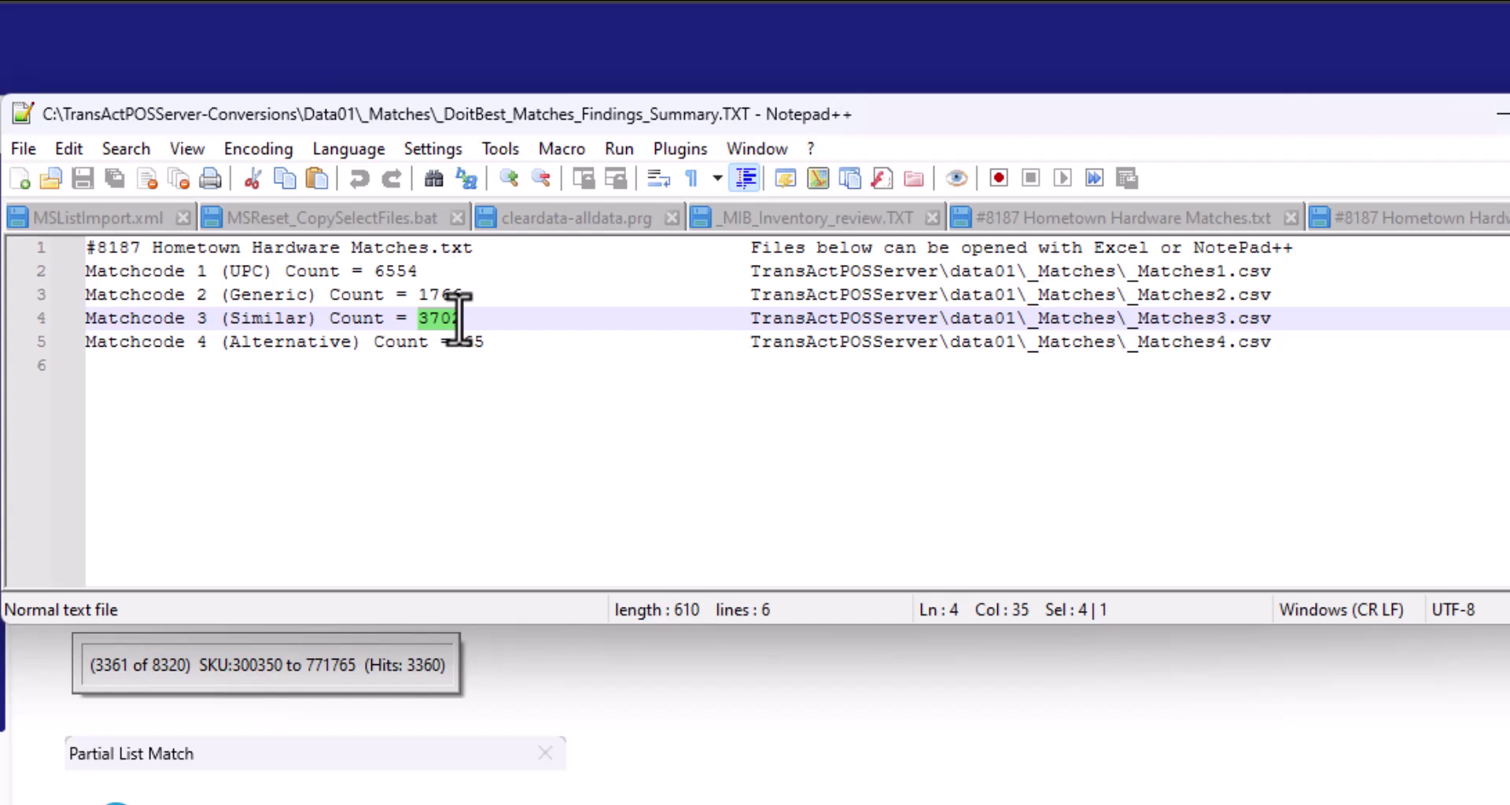
{"action": "left_click", "coordinate": [478, 318]}
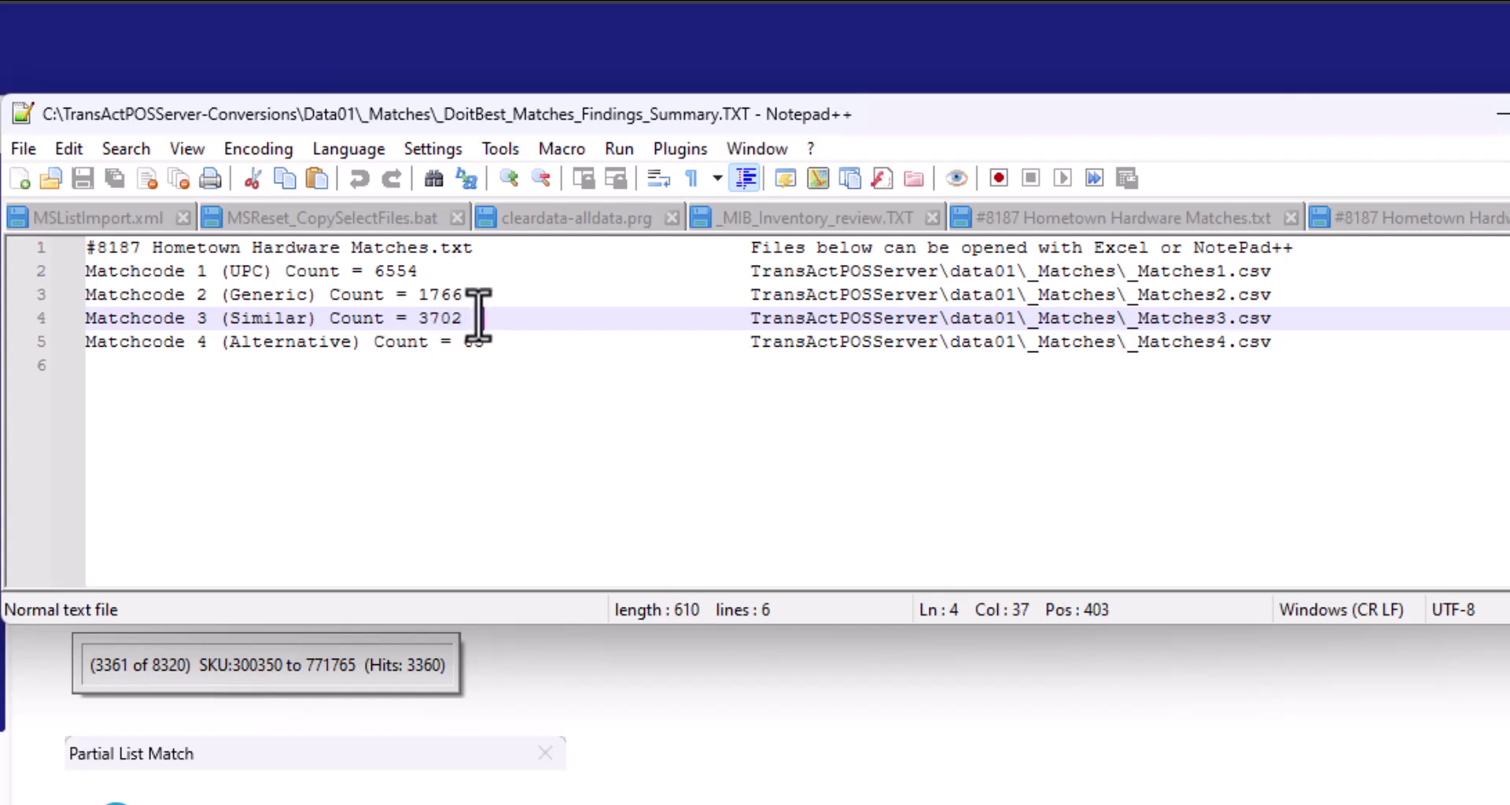
{"action": "left_click_drag", "start_coordinate": [463, 318], "coordinate": [403, 319]}
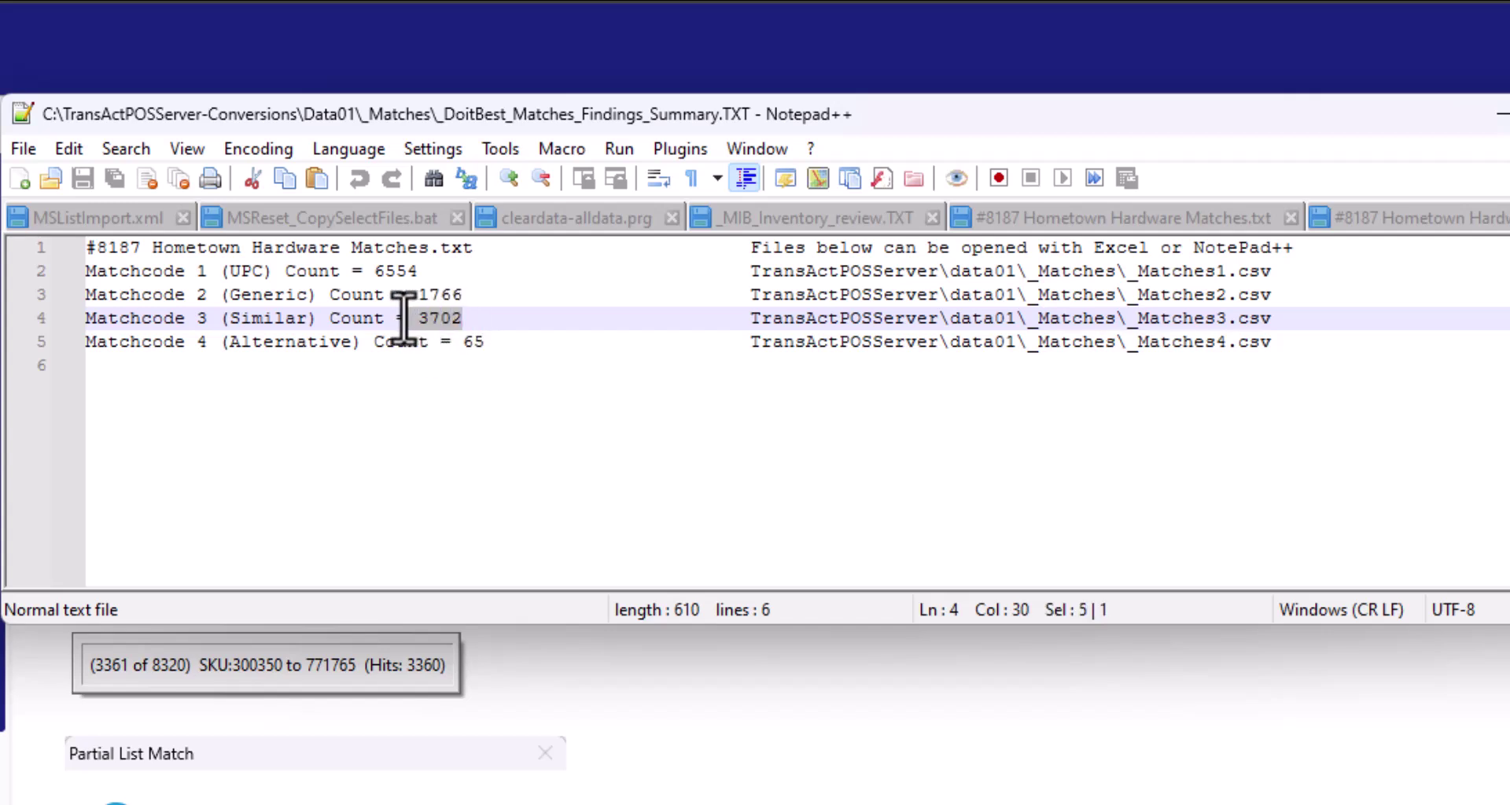
{"action": "left_click", "coordinate": [472, 318]}
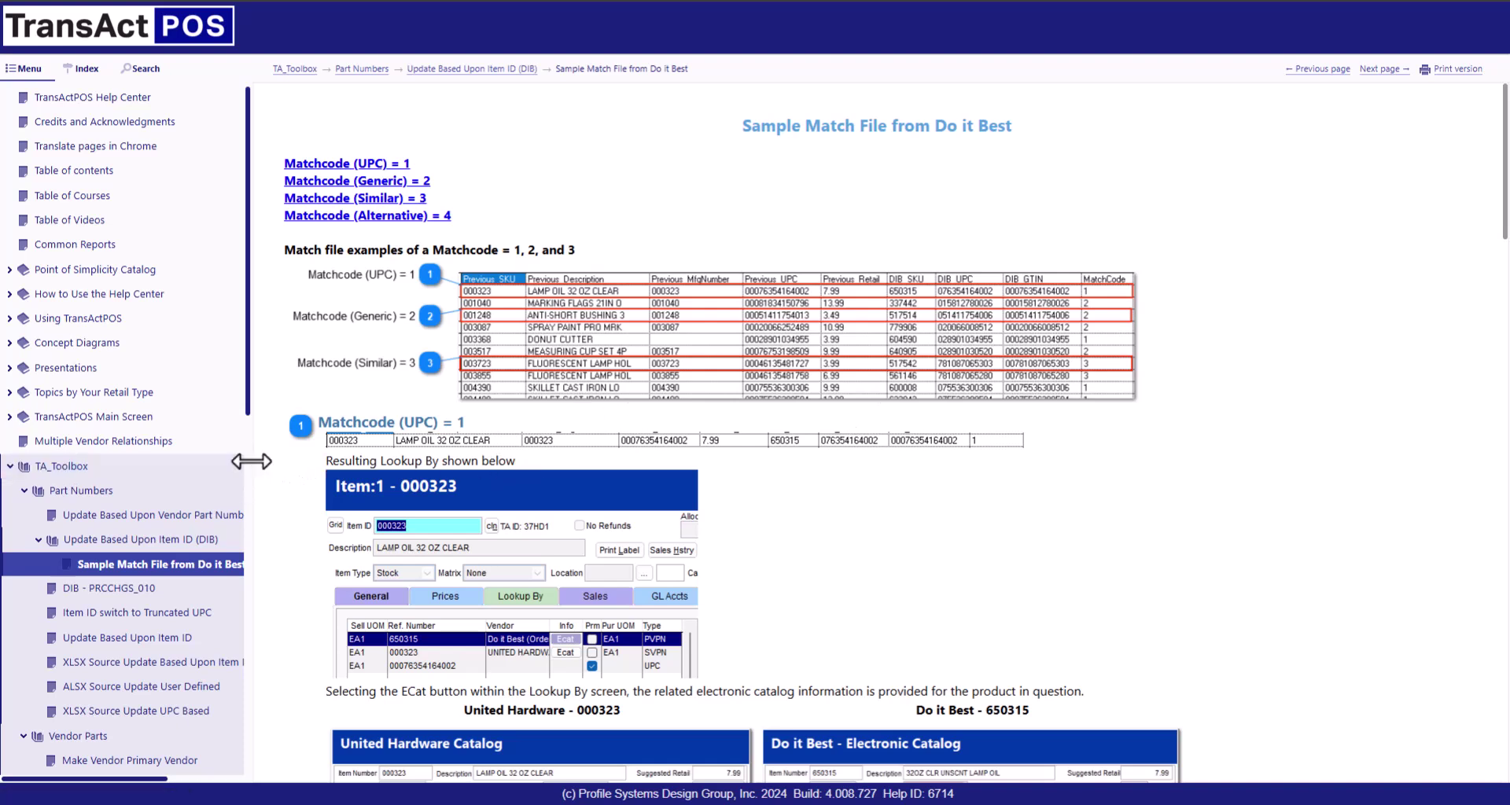
Widen the help navigation pane to fit the topic titles and review the Matchcode 1 (UPC) and Matchcode 2 (Generic) examples.
{"action": "left_click_drag", "start_coordinate": [252, 464], "coordinate": [279, 464]}
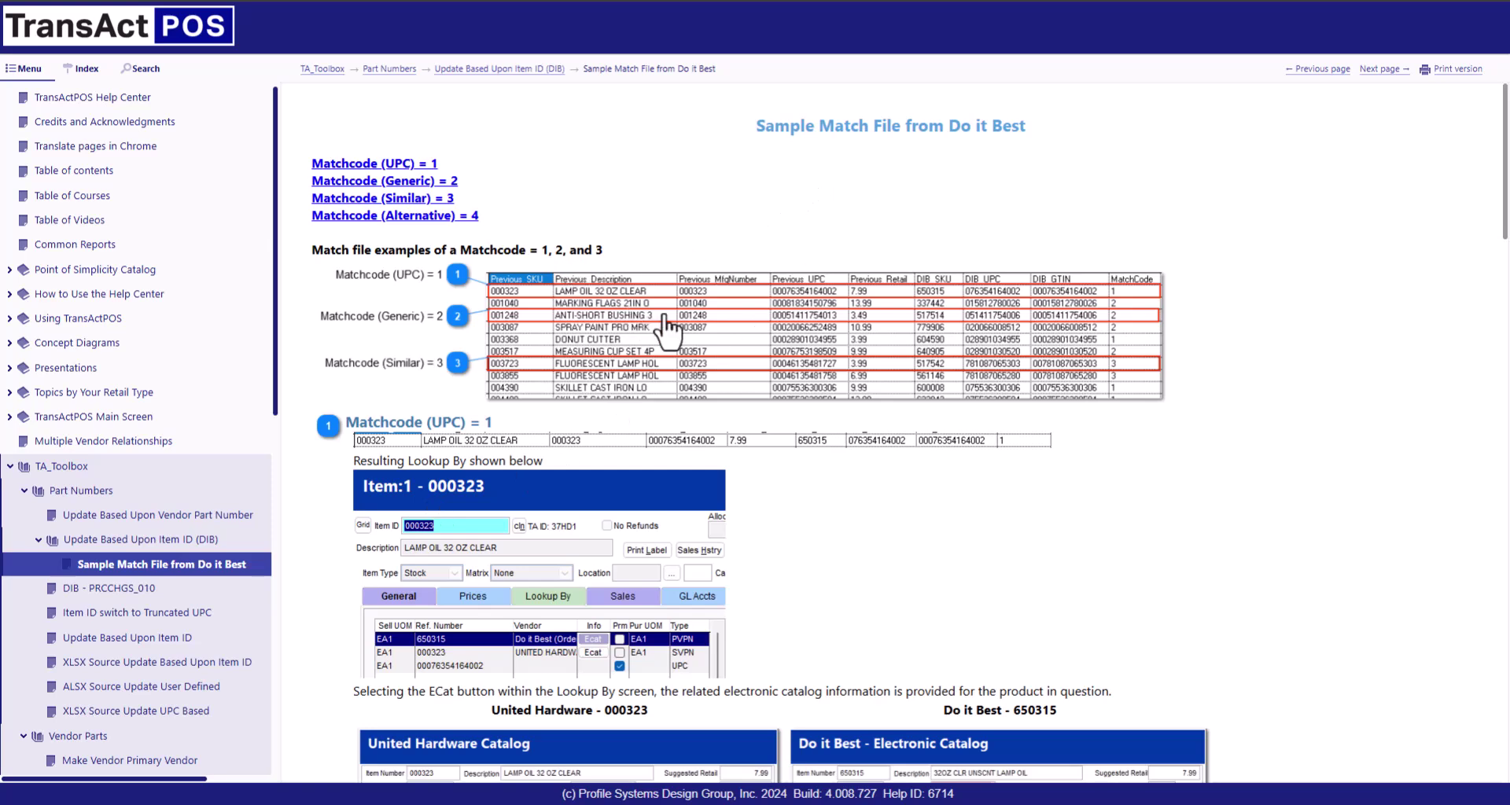
{"action": "mouse_move", "coordinate": [698, 316]}
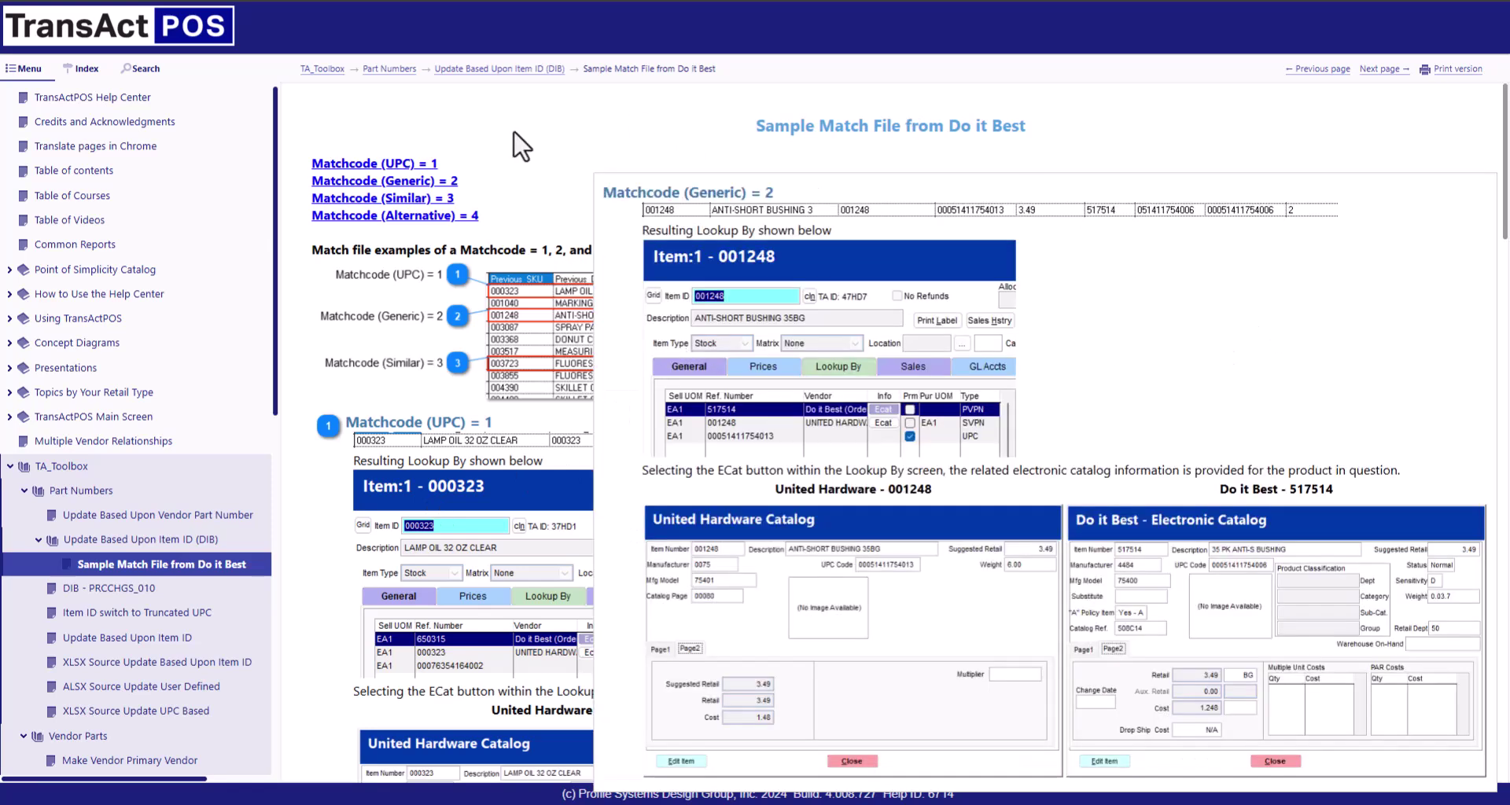
{"action": "scroll", "coordinate": [313, 327], "scroll_direction": "down", "scroll_amount": 2}
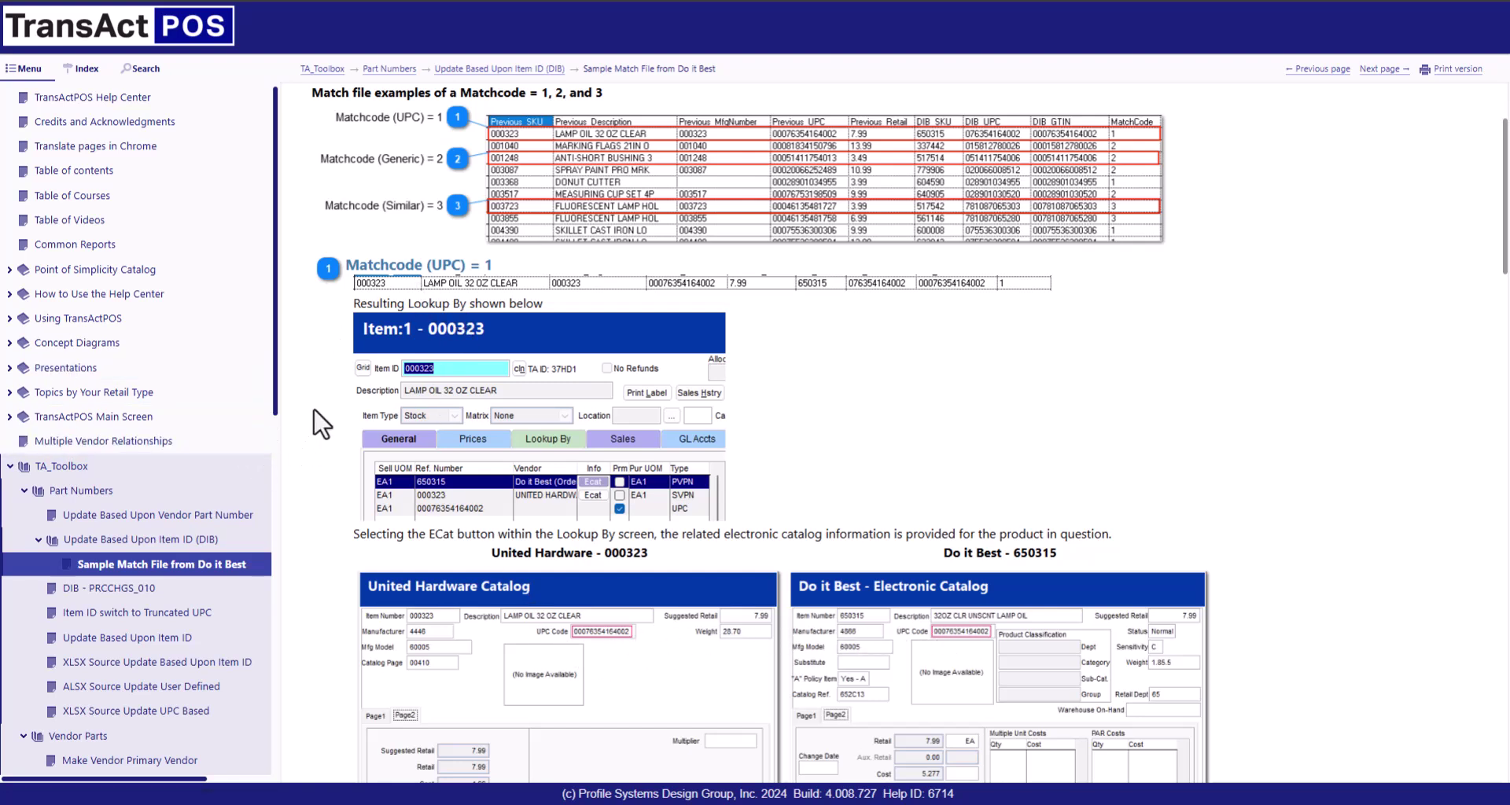
{"action": "scroll", "coordinate": [305, 433], "scroll_direction": "down", "scroll_amount": 10}
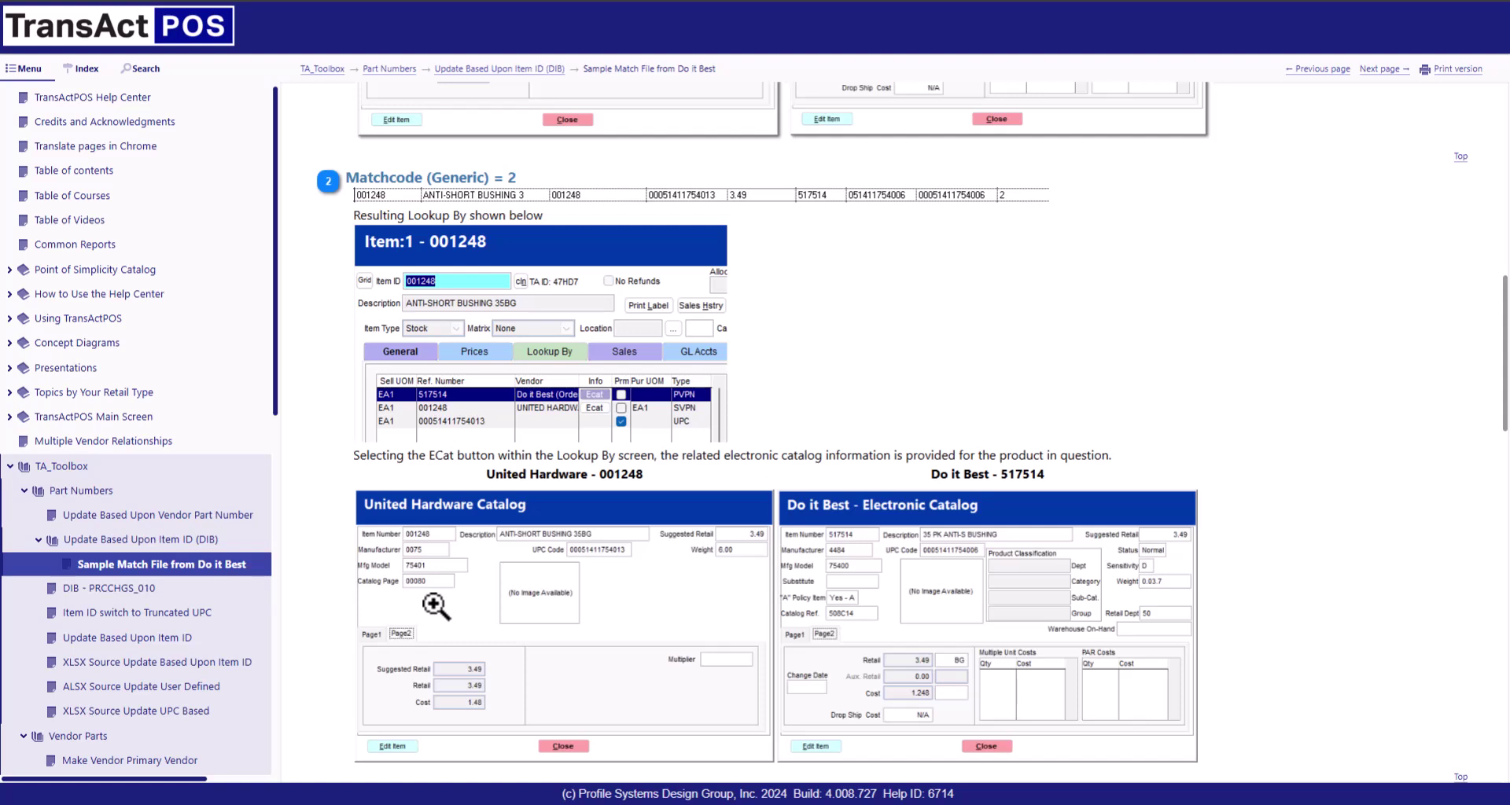
{"action": "scroll", "coordinate": [437, 605], "scroll_direction": "down", "scroll_amount": 6}
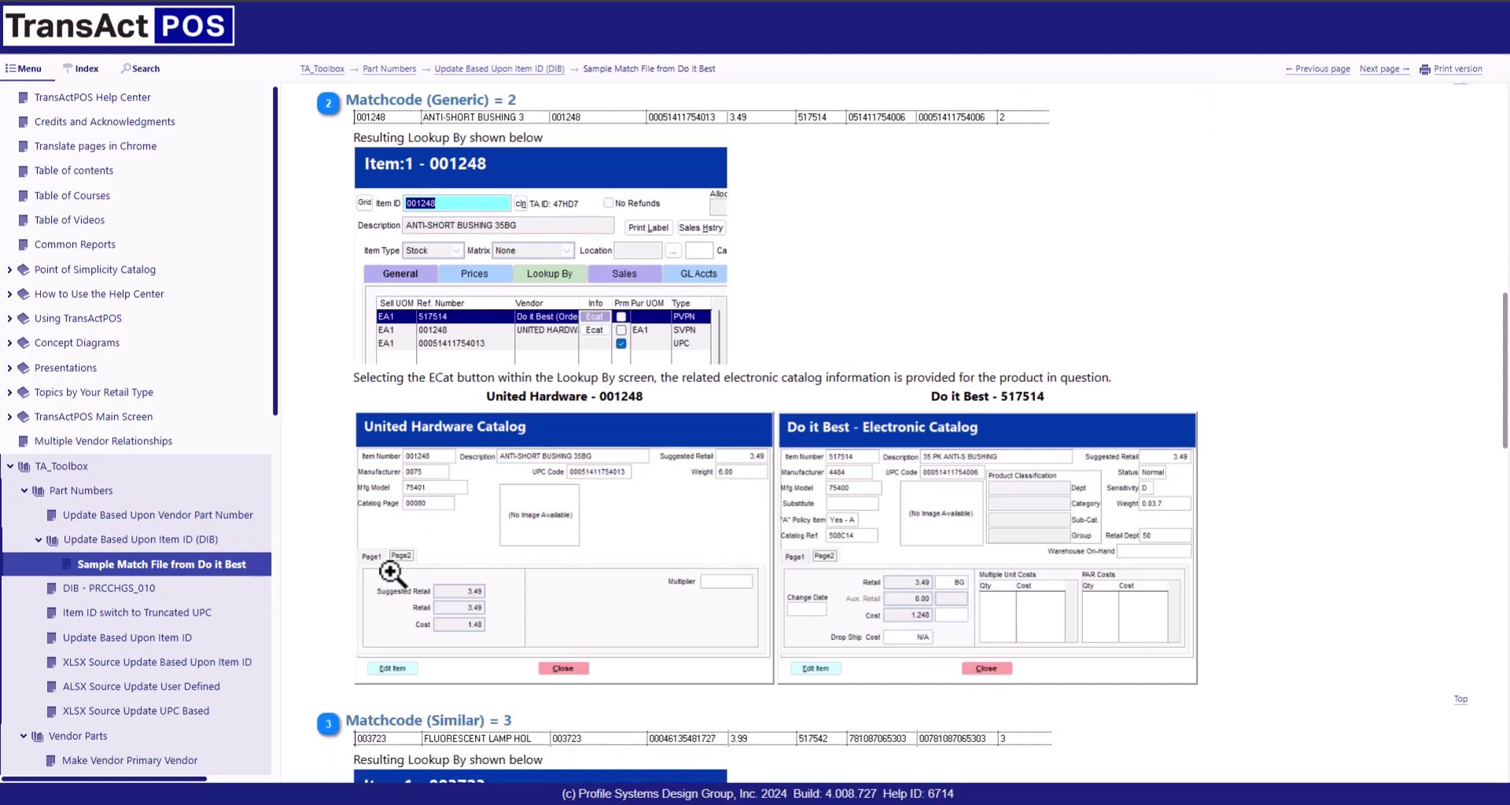
Compare the vendor catalog details in the Matchcode 3 (Similar) and Matchcode 4 (Alternative) examples, then return to the match file examples.
{"action": "scroll", "coordinate": [364, 562], "scroll_direction": "down", "scroll_amount": 2}
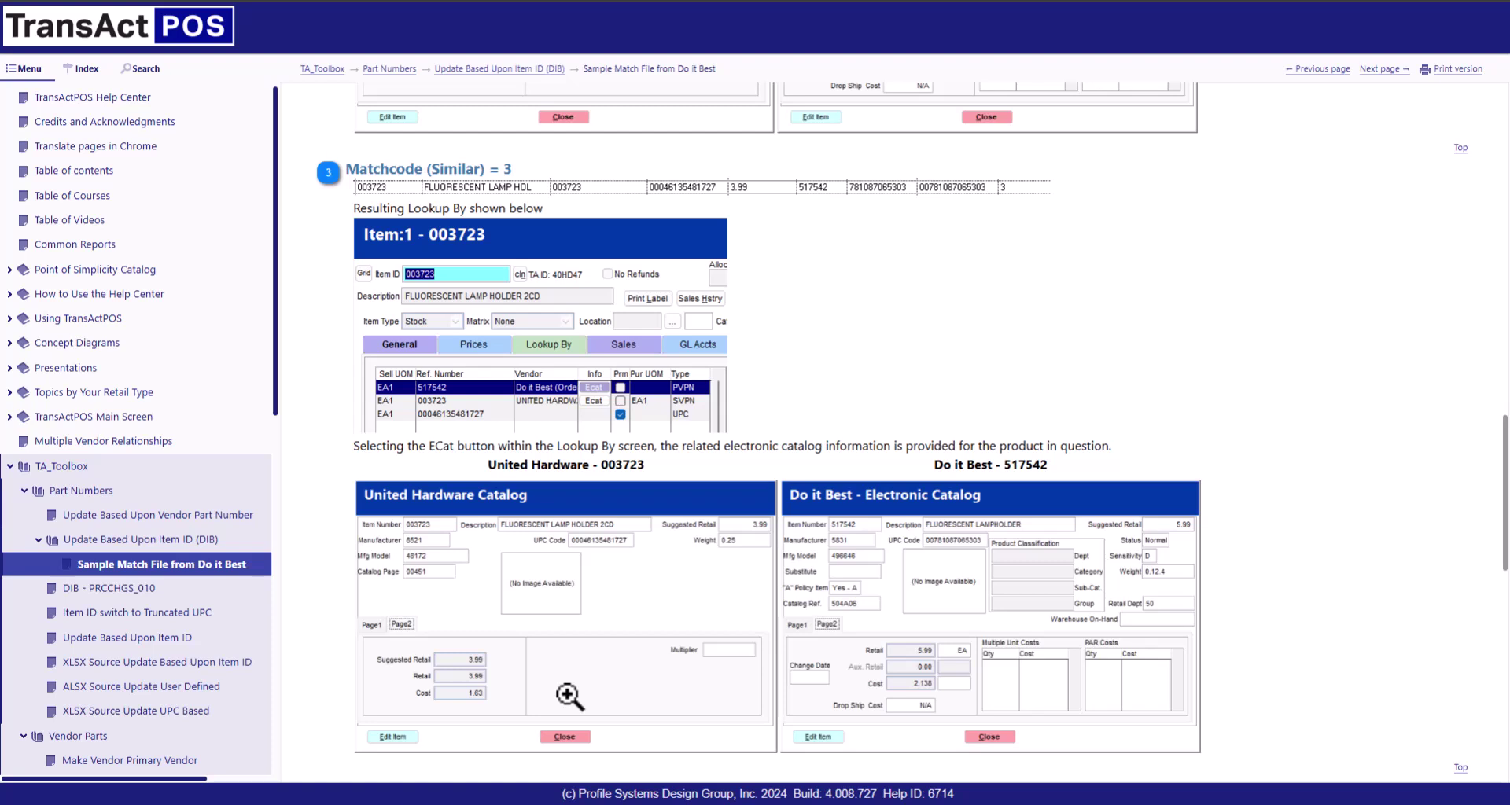
{"action": "scroll", "coordinate": [531, 663], "scroll_direction": "down", "scroll_amount": 3}
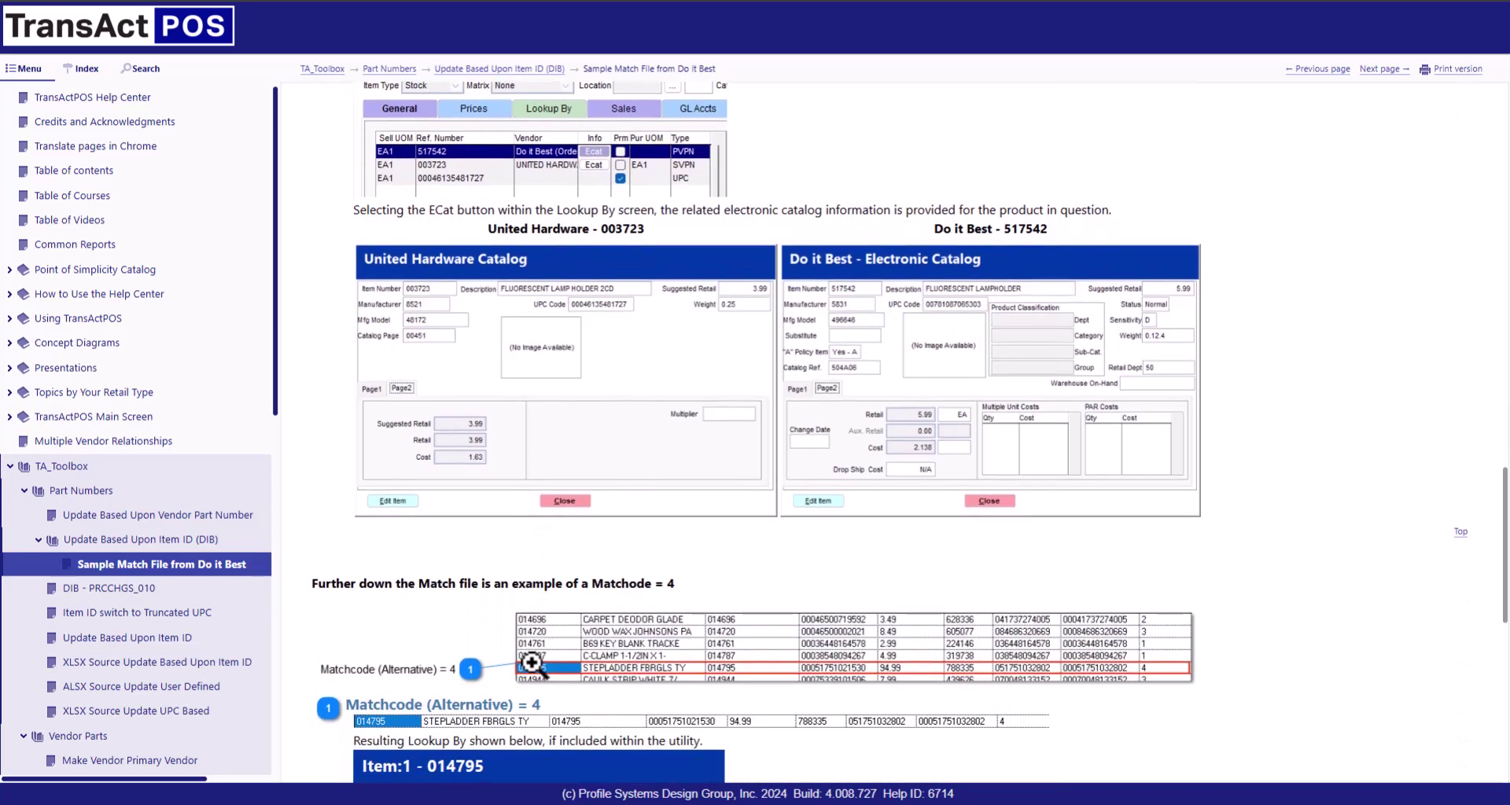
{"action": "scroll", "coordinate": [532, 663], "scroll_direction": "down", "scroll_amount": 3}
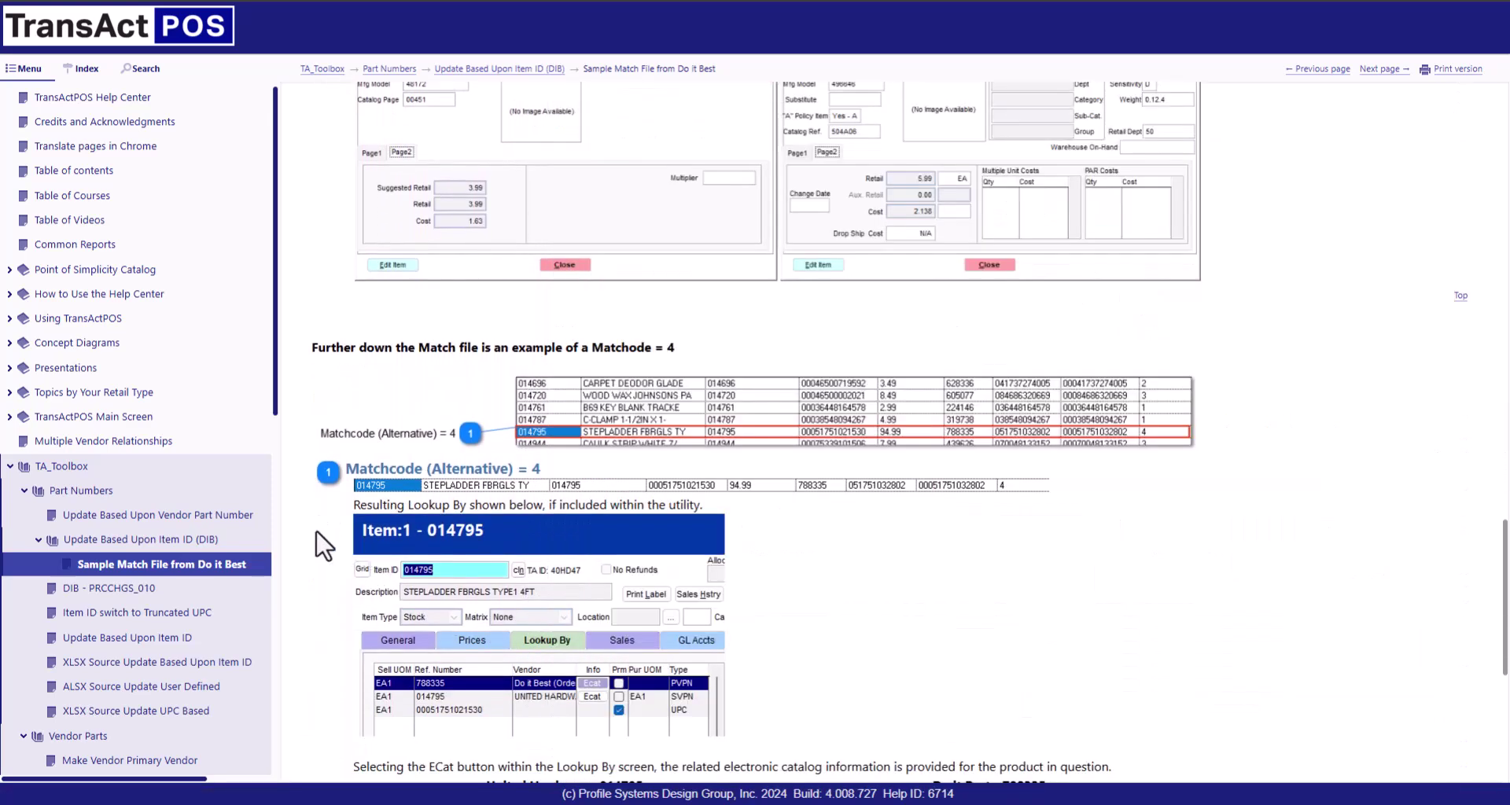
{"action": "scroll", "coordinate": [324, 545], "scroll_direction": "down", "scroll_amount": 2}
{"action": "scroll", "coordinate": [322, 551], "scroll_direction": "up", "scroll_amount": 1}
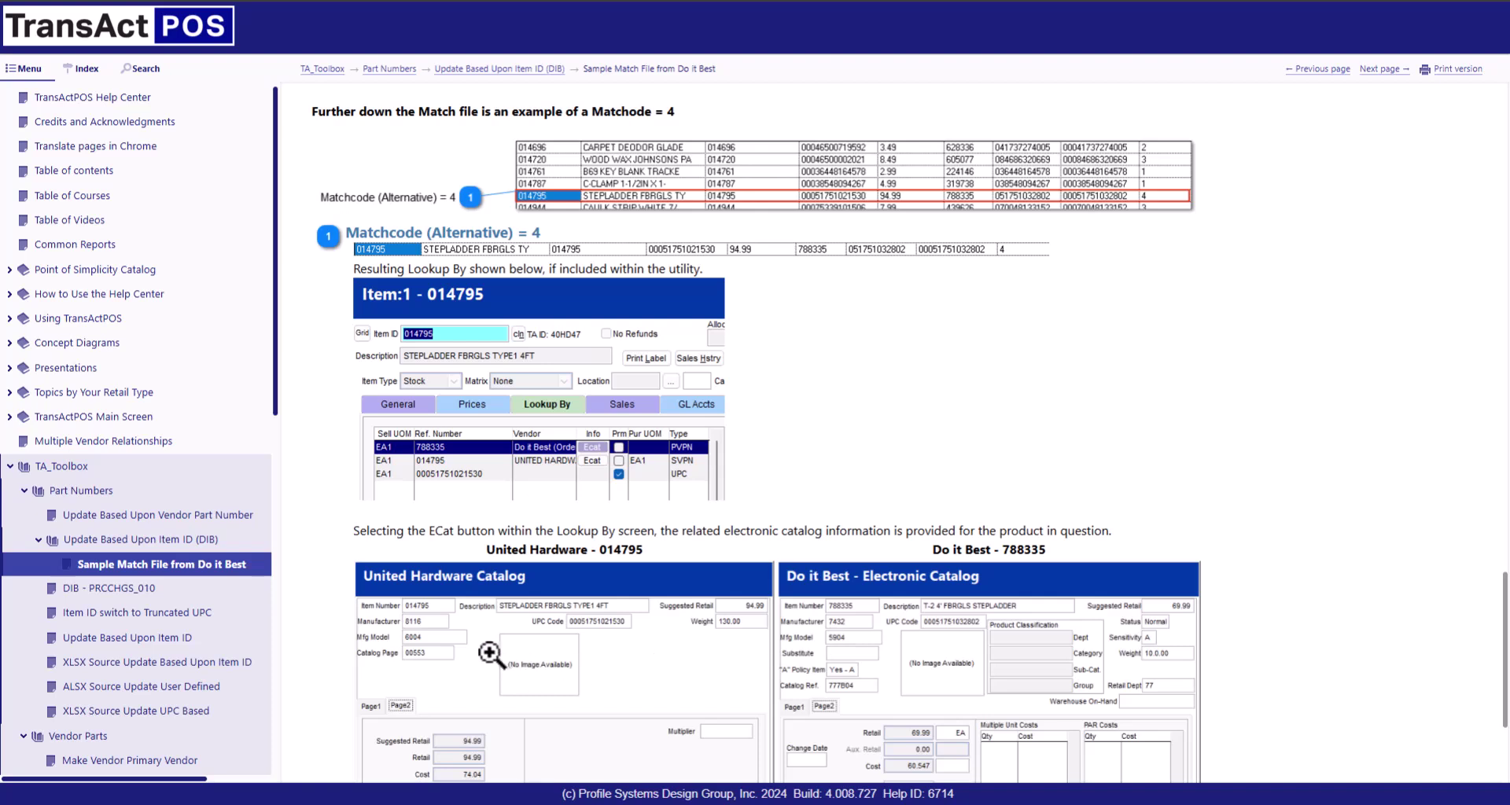
{"action": "scroll", "coordinate": [492, 654], "scroll_direction": "down", "scroll_amount": 3}
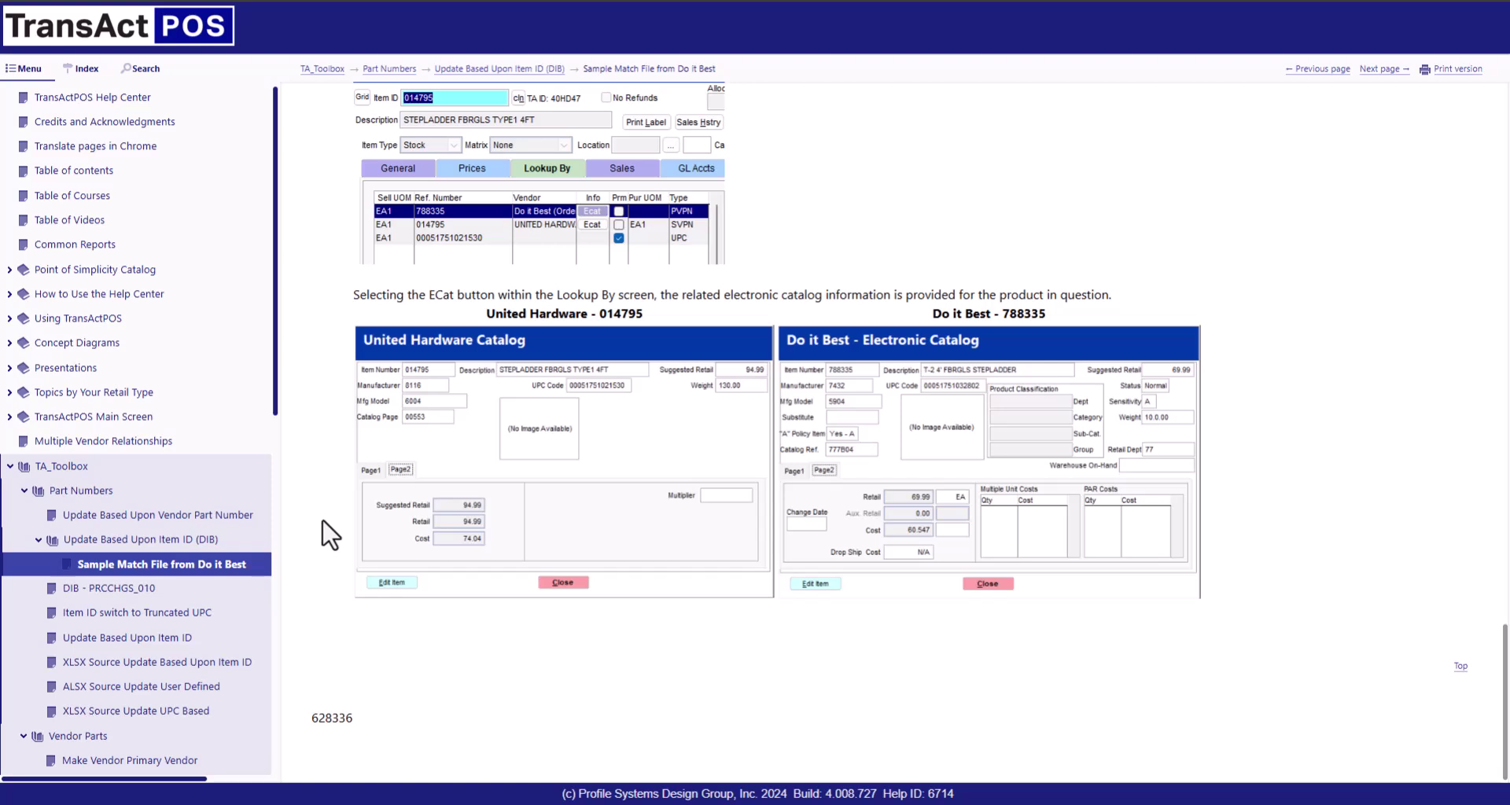
{"action": "scroll", "coordinate": [312, 347], "scroll_direction": "up", "scroll_amount": 15}
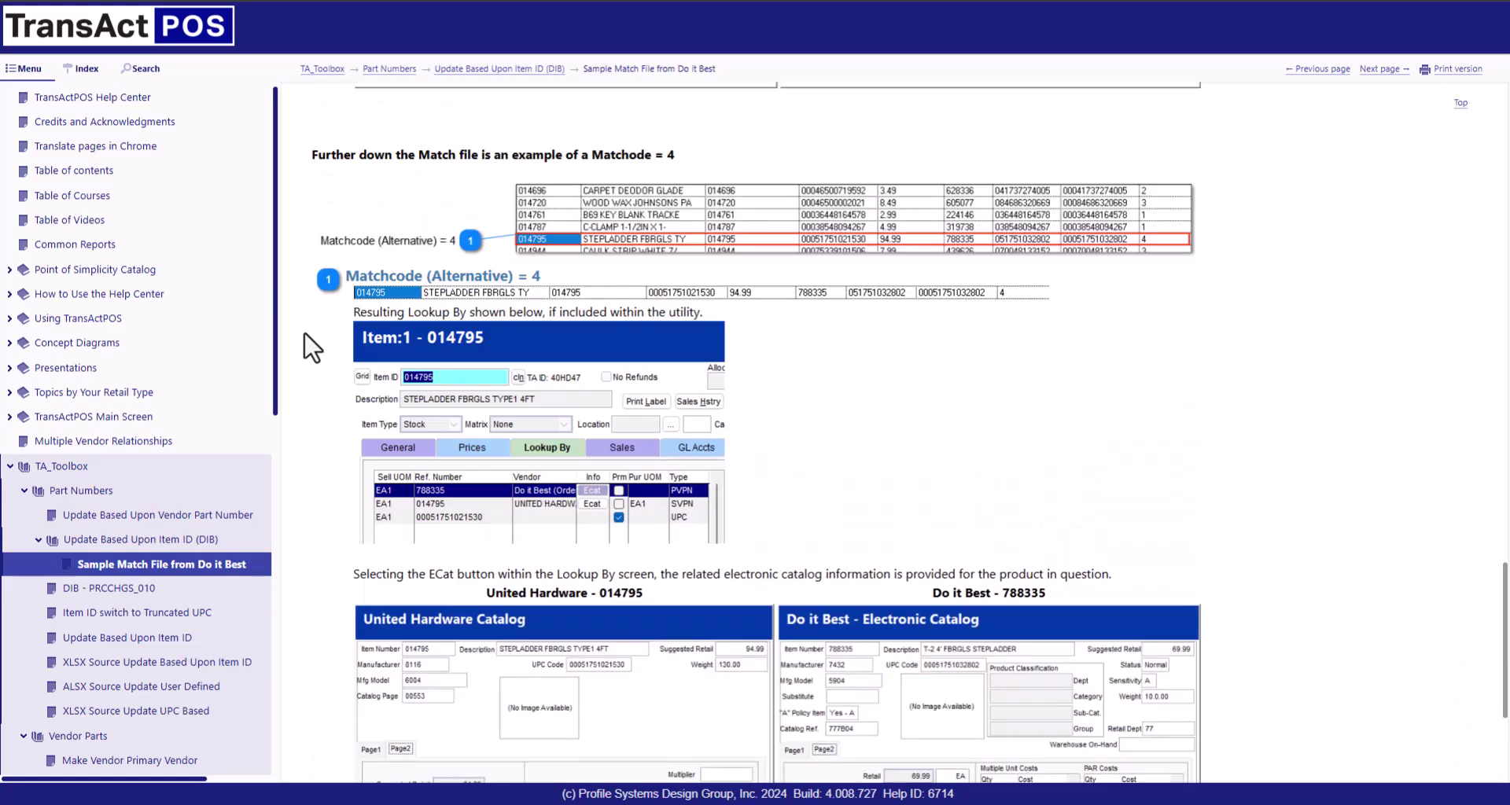
{"action": "scroll", "coordinate": [312, 347], "scroll_direction": "up", "scroll_amount": 15}
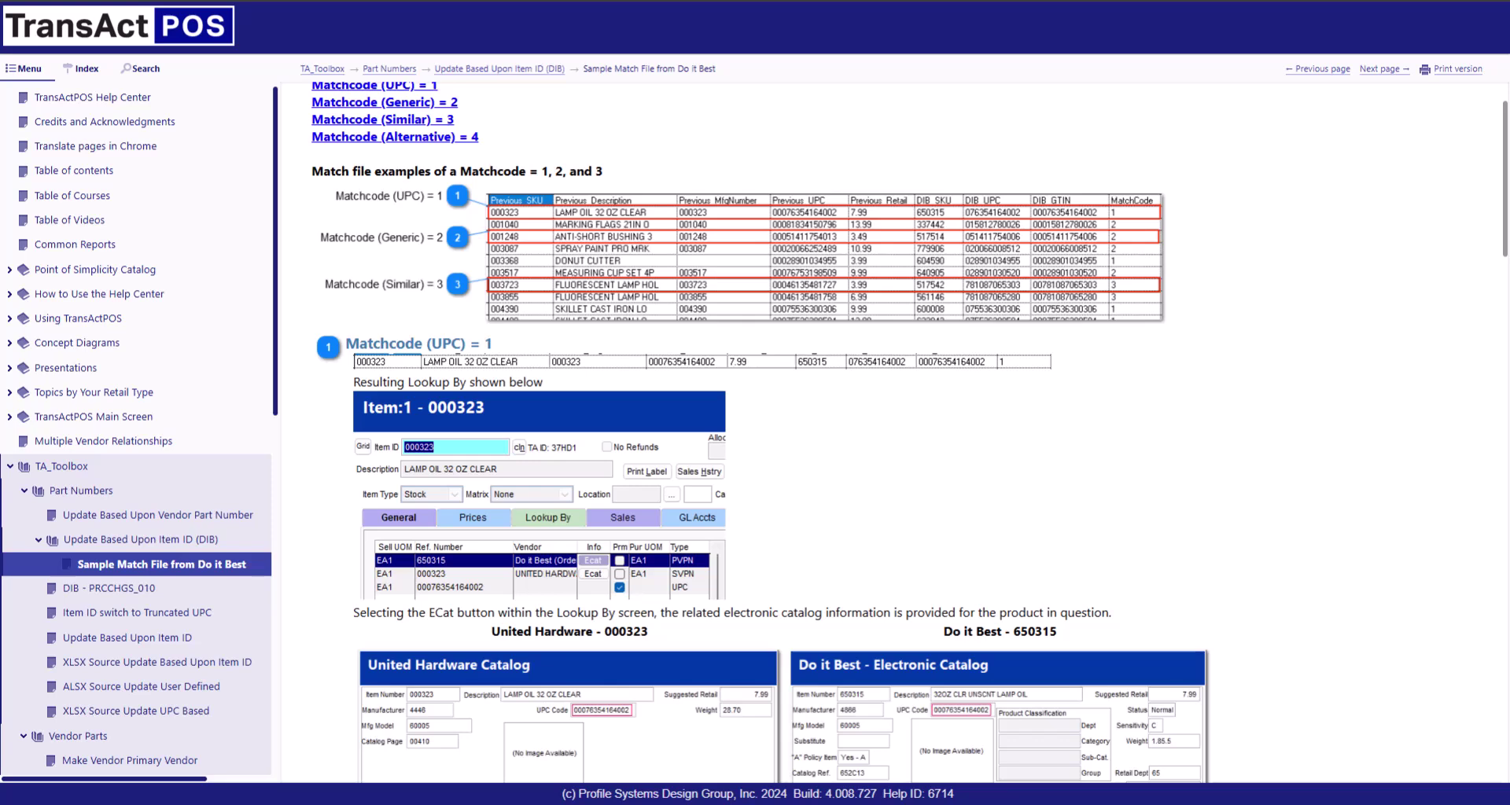
Bring up the _Matches folder in File Explorer and sort its files by name in ascending order.
{"action": "left_click_drag", "start_coordinate": [1509, 213], "coordinate": [638, 200]}
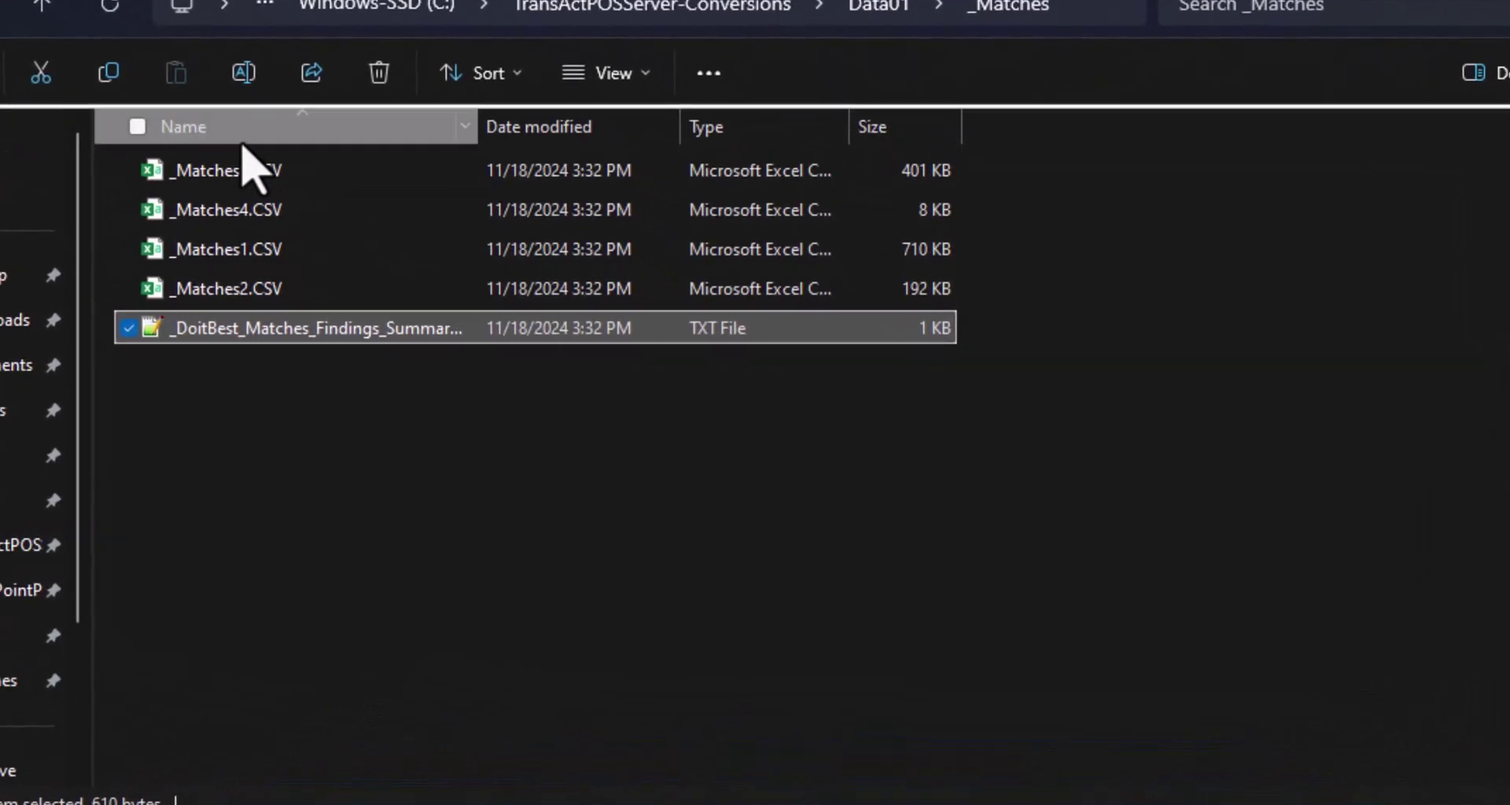
{"action": "left_click", "coordinate": [469, 256]}
{"action": "left_click", "coordinate": [242, 148]}
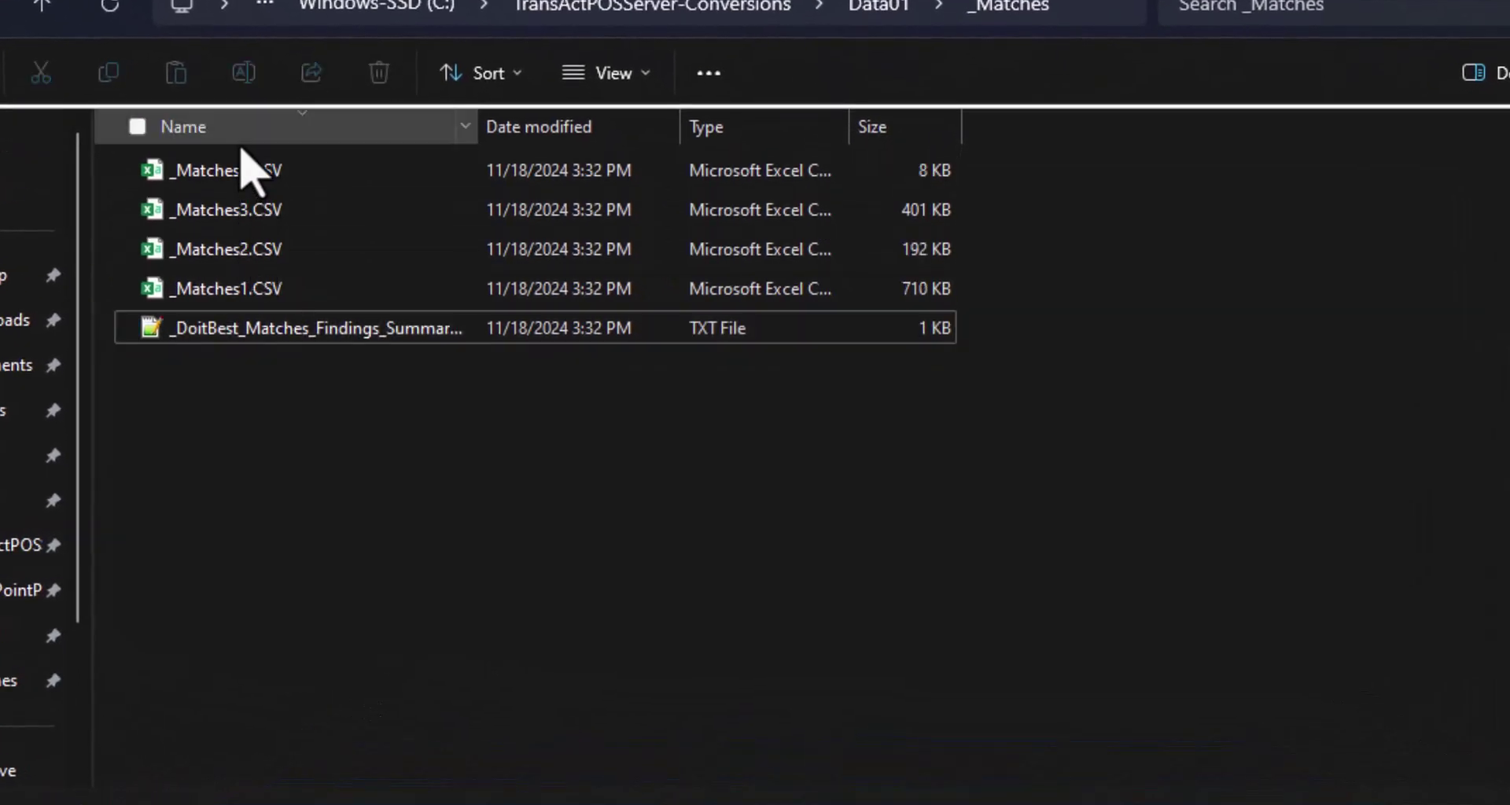
{"action": "left_click", "coordinate": [228, 130]}
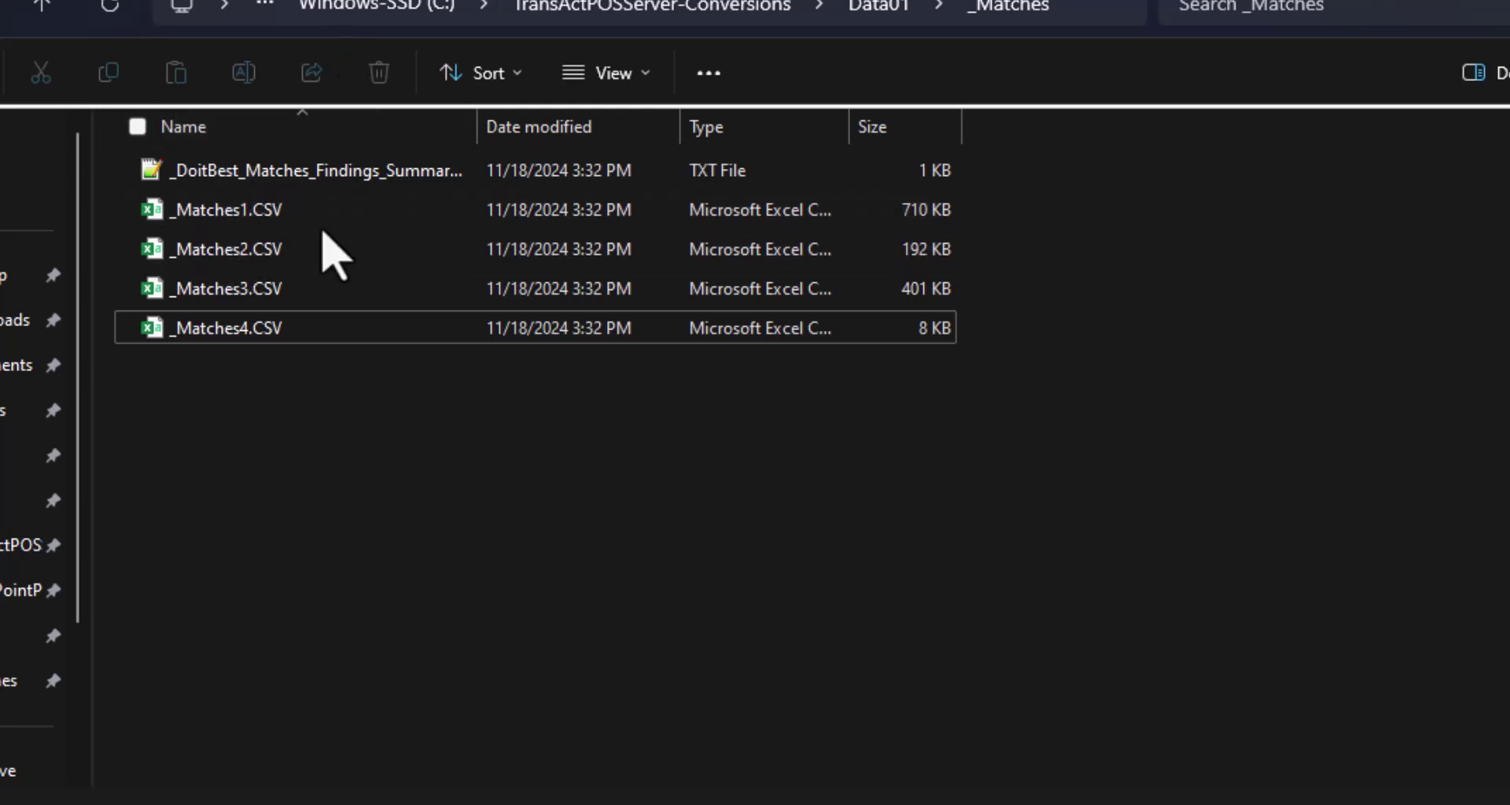
View the contents of _Matches3.CSV in Notepad++, then return to the _Matches folder.
{"action": "right_click", "coordinate": [201, 295]}
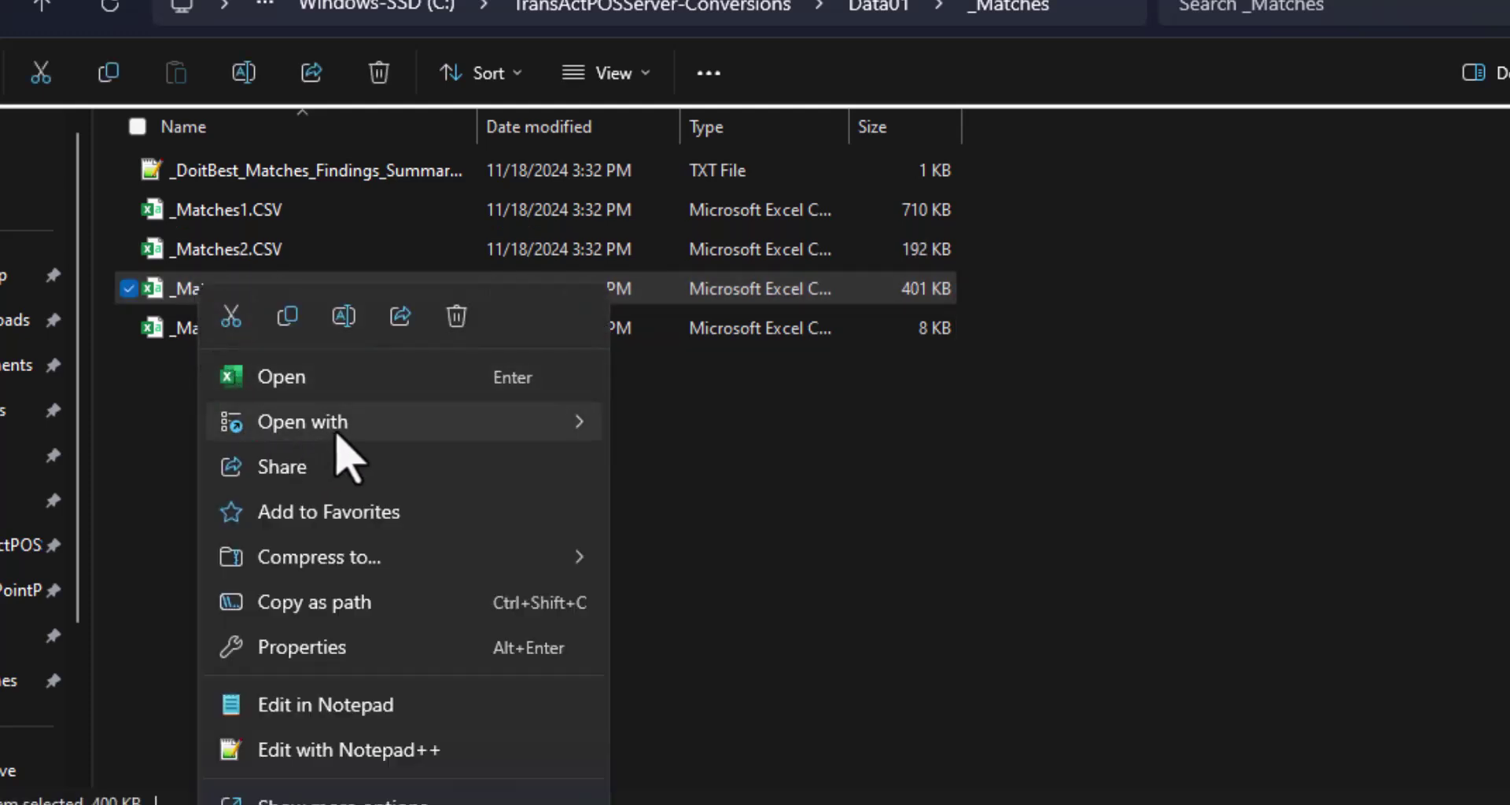
{"action": "mouse_move", "coordinate": [367, 452]}
{"action": "left_click", "coordinate": [722, 483]}
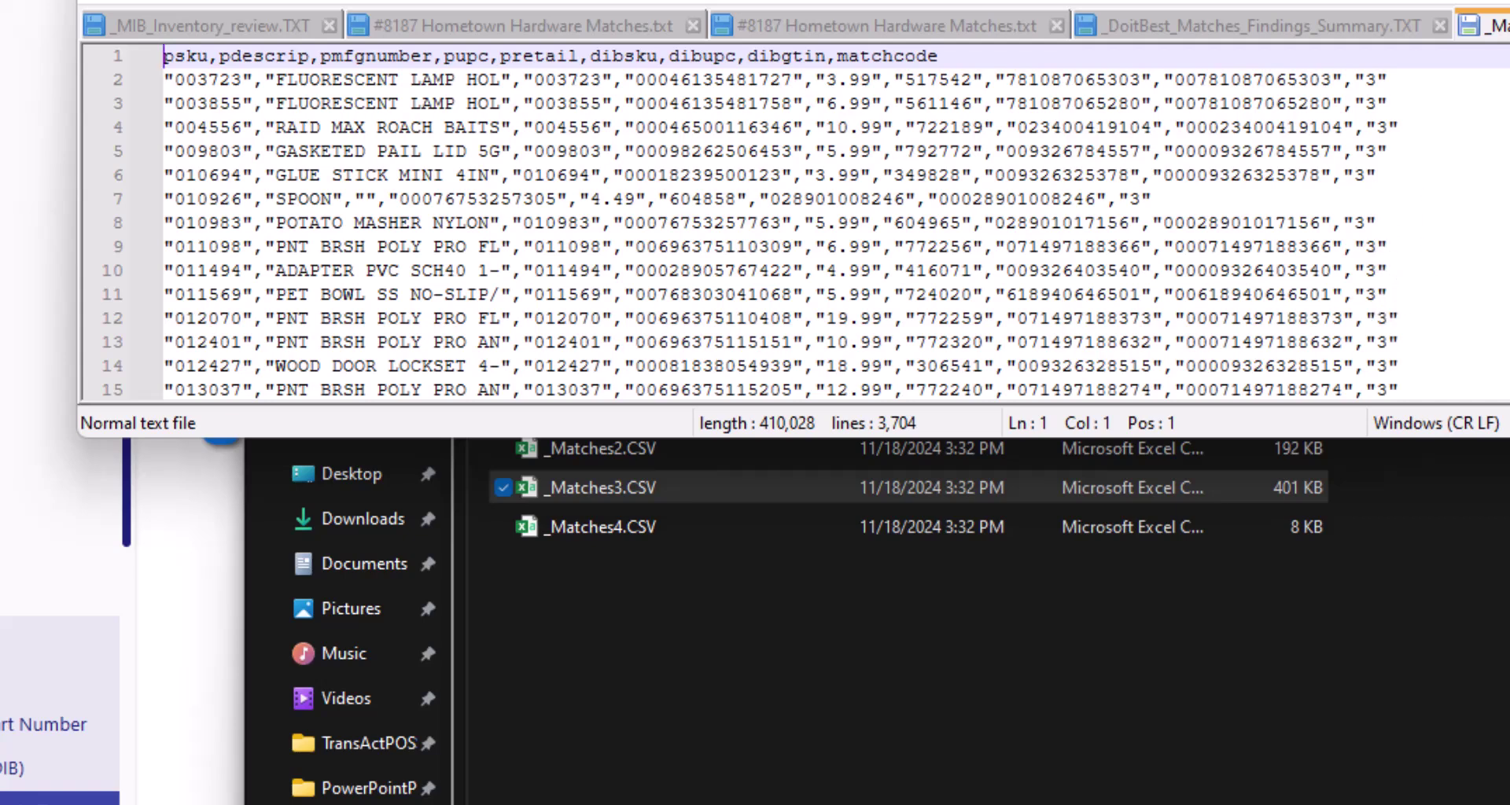
{"action": "left_click", "coordinate": [1494, 2]}
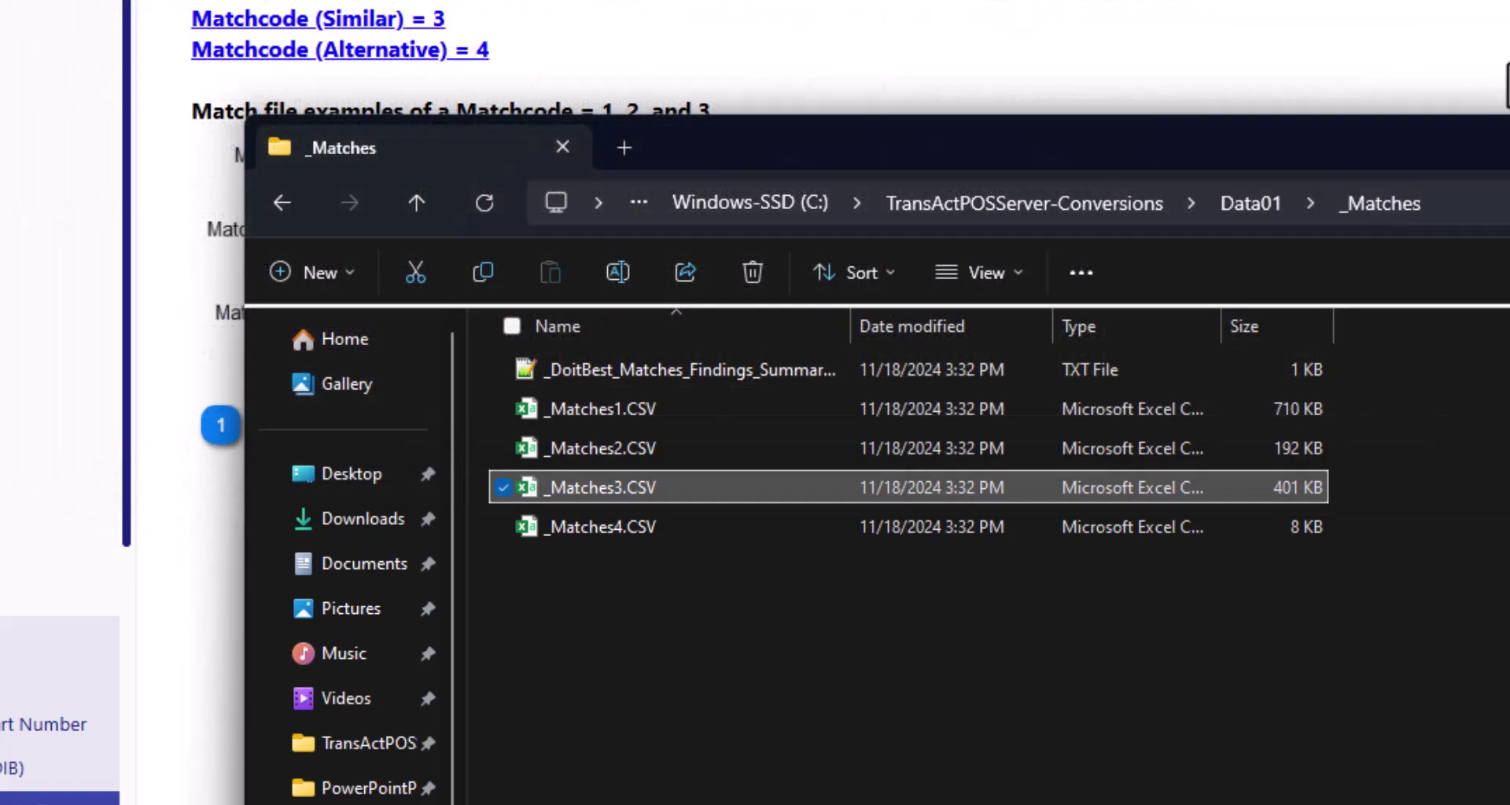
Open _Matches3.CSV from the _Matches folder in Excel.
{"action": "right_click", "coordinate": [650, 497]}
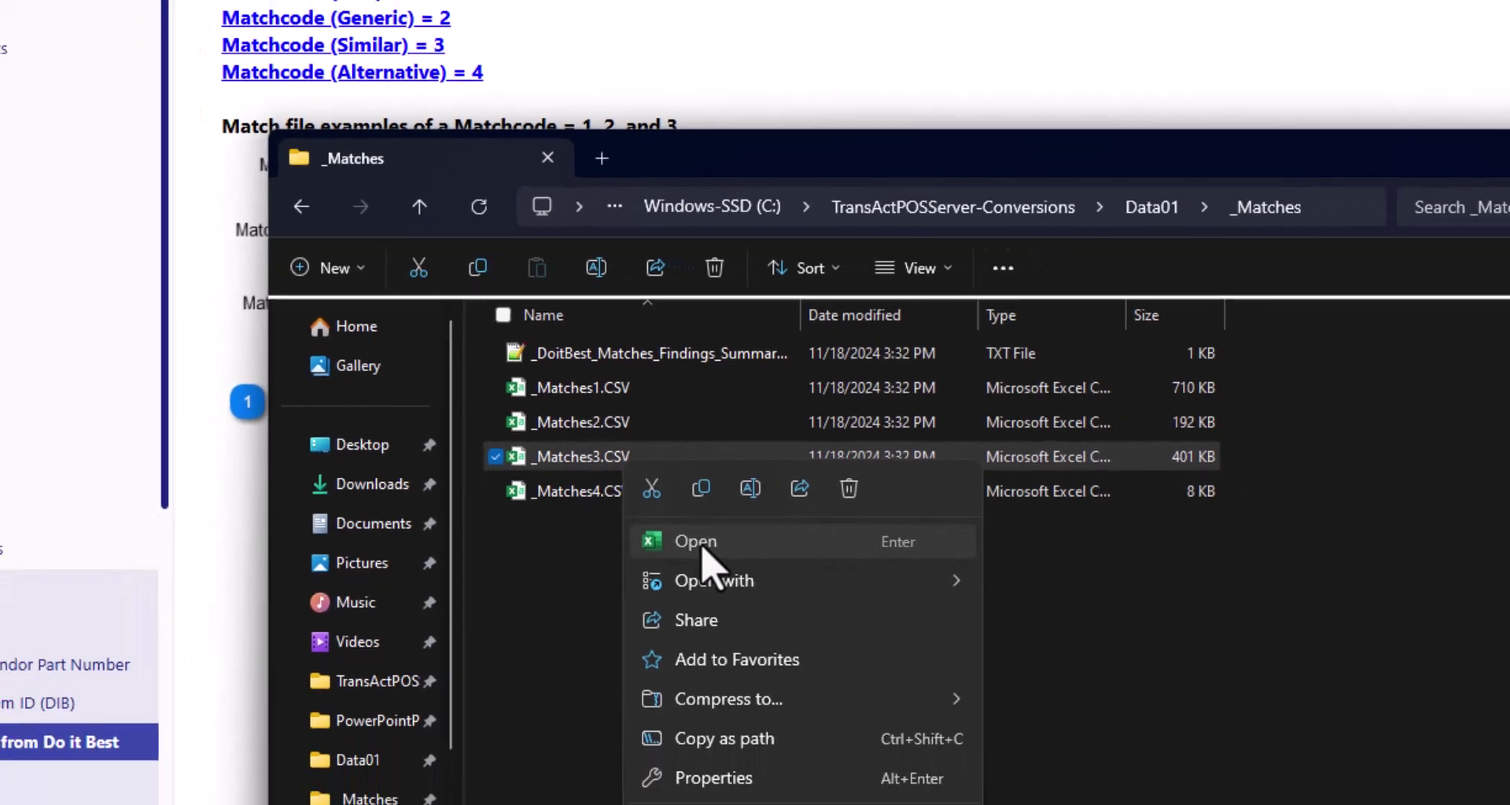
{"action": "key", "text": "Escape"}
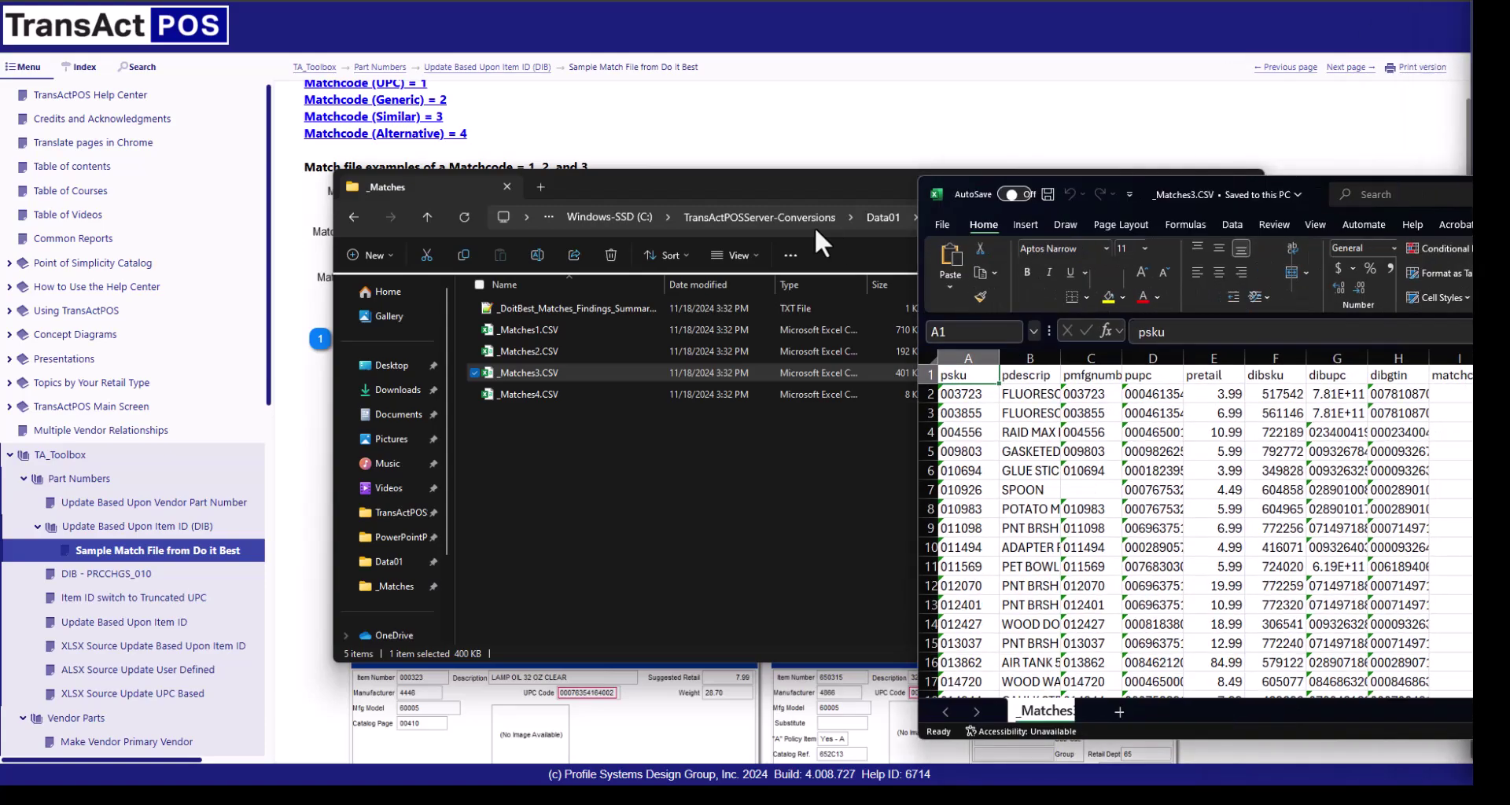
Move and enlarge the _Matches3.CSV window, and auto-fit all of the sheet's columns to their contents.
{"action": "left_click_drag", "start_coordinate": [1360, 193], "coordinate": [784, 111]}
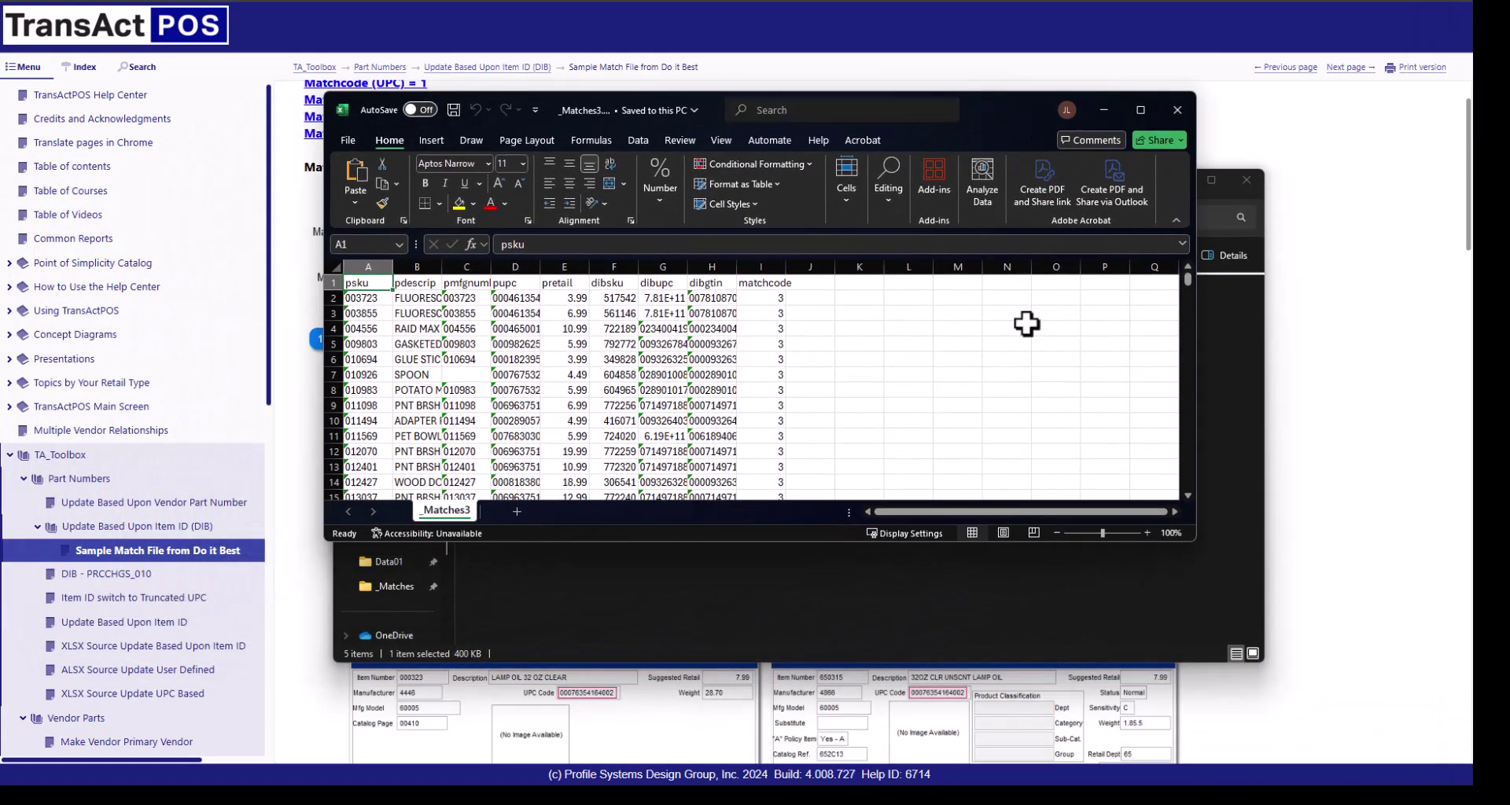
{"action": "left_click_drag", "start_coordinate": [1192, 541], "coordinate": [1247, 700]}
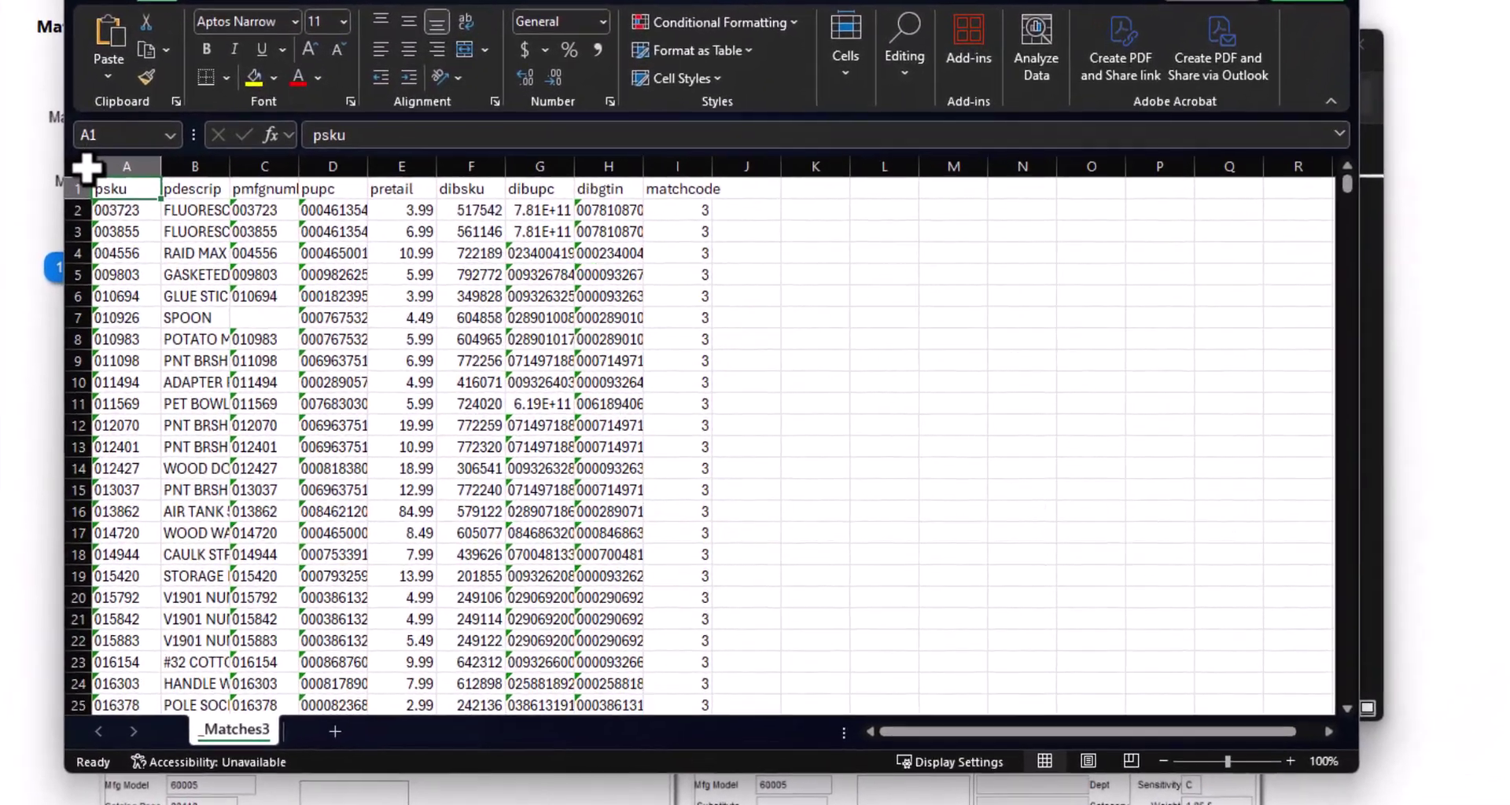
{"action": "left_click", "coordinate": [81, 166]}
{"action": "double_click", "coordinate": [109, 144]}
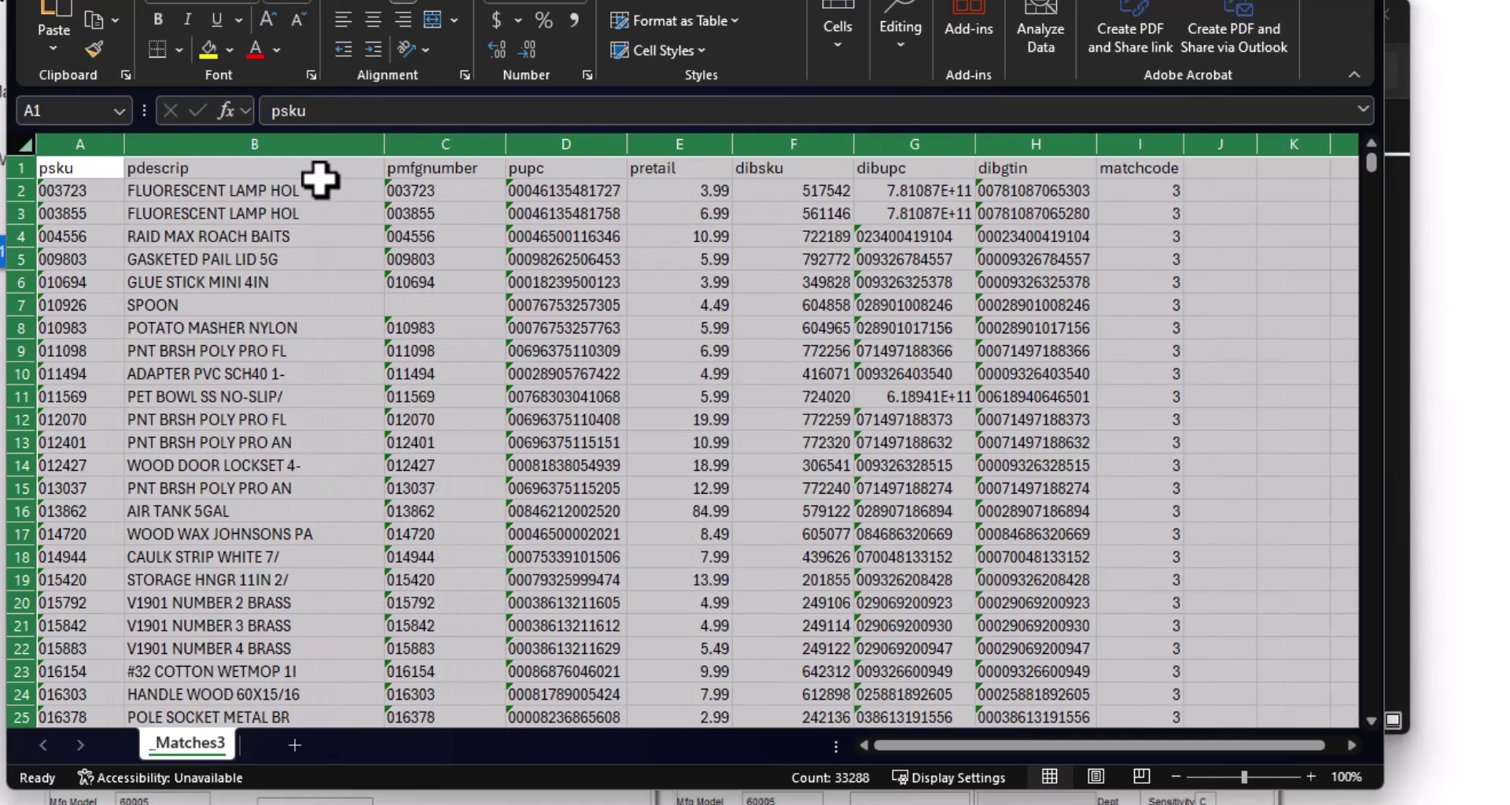
Compare the psku and dibsku values of the row 3 item, and close the _Matches3.CSV workbook.
{"action": "left_click", "coordinate": [79, 214]}
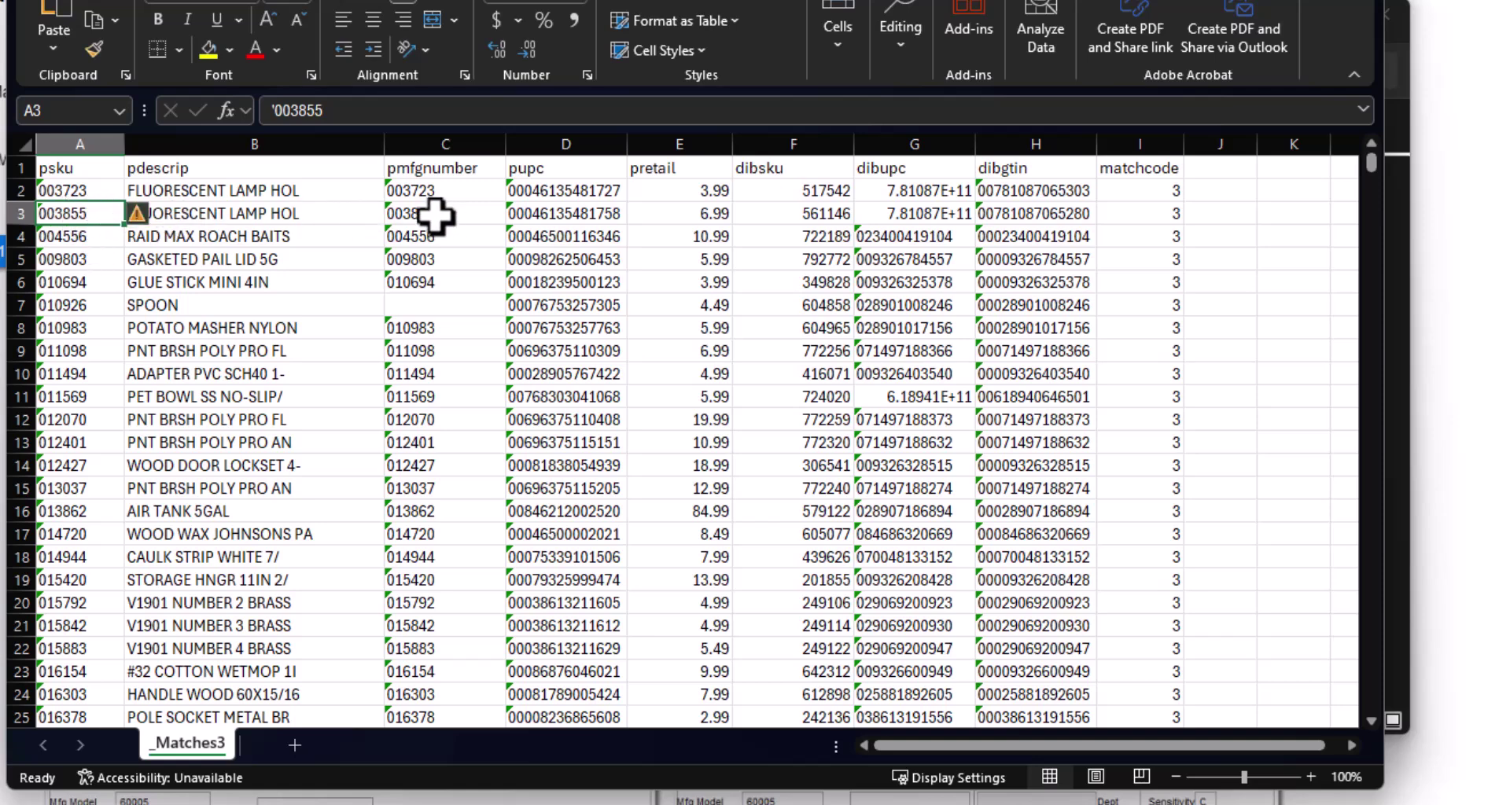
{"action": "left_click", "coordinate": [815, 214]}
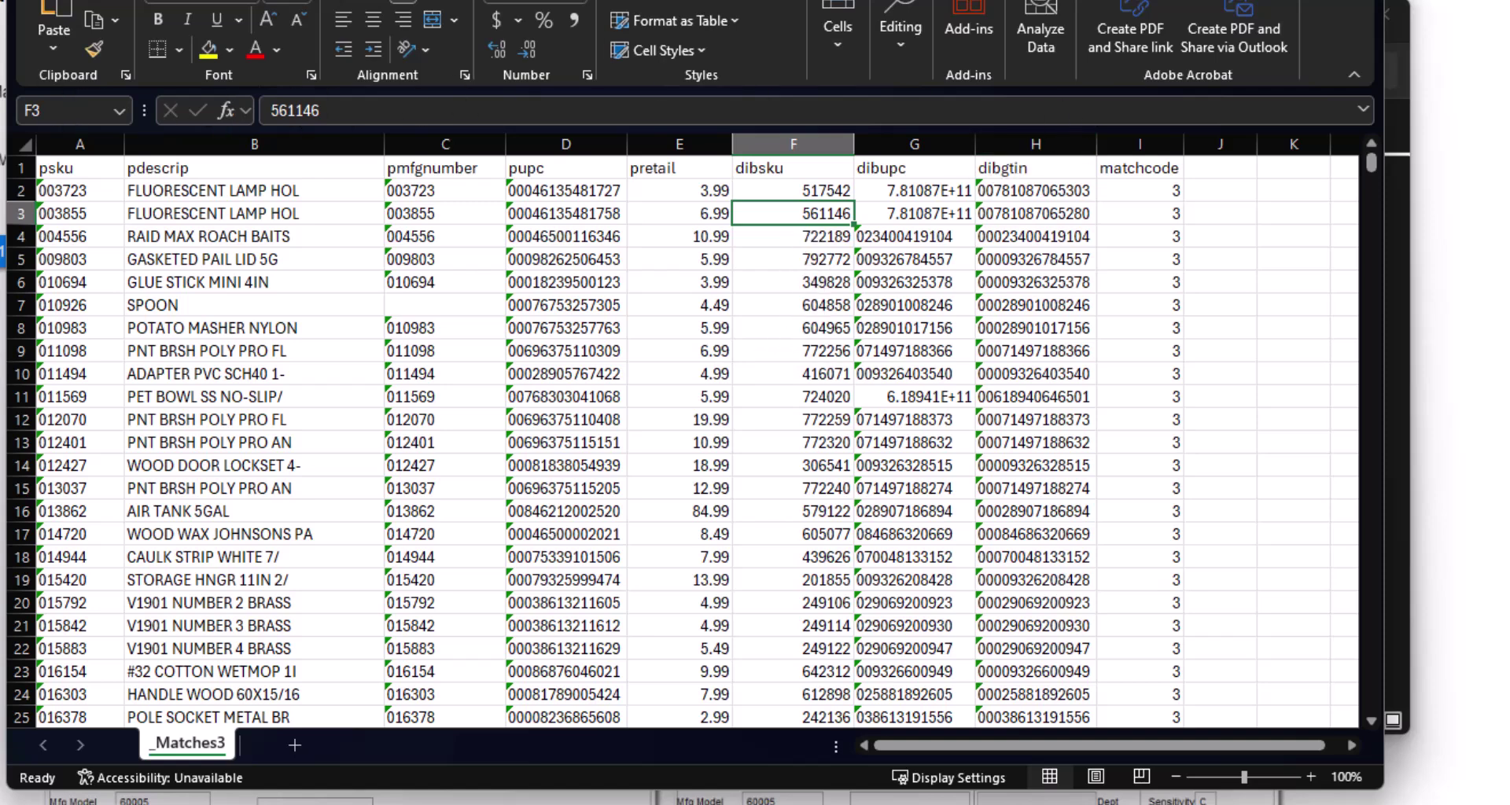
{"action": "key", "text": "alt+F4"}
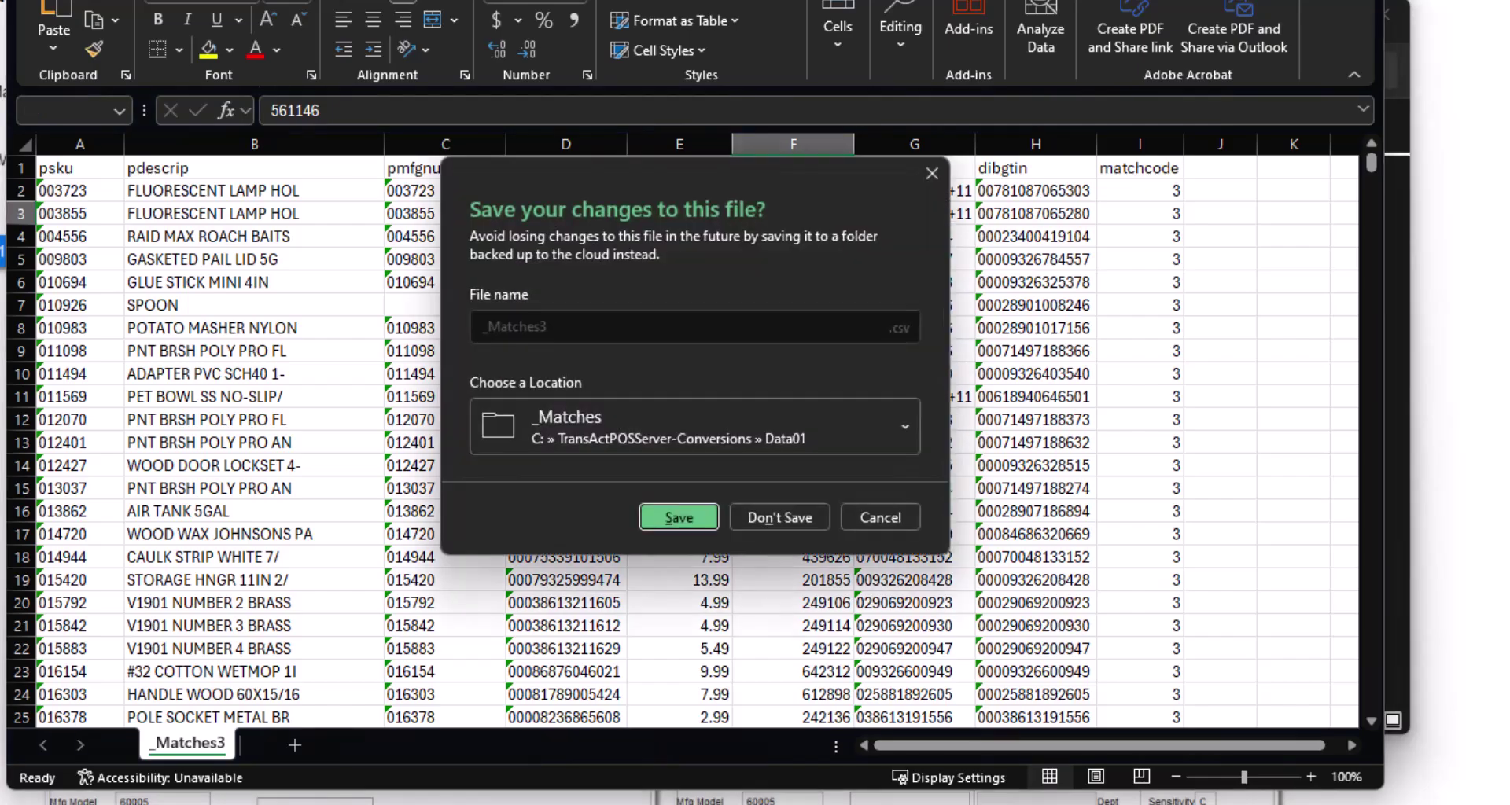